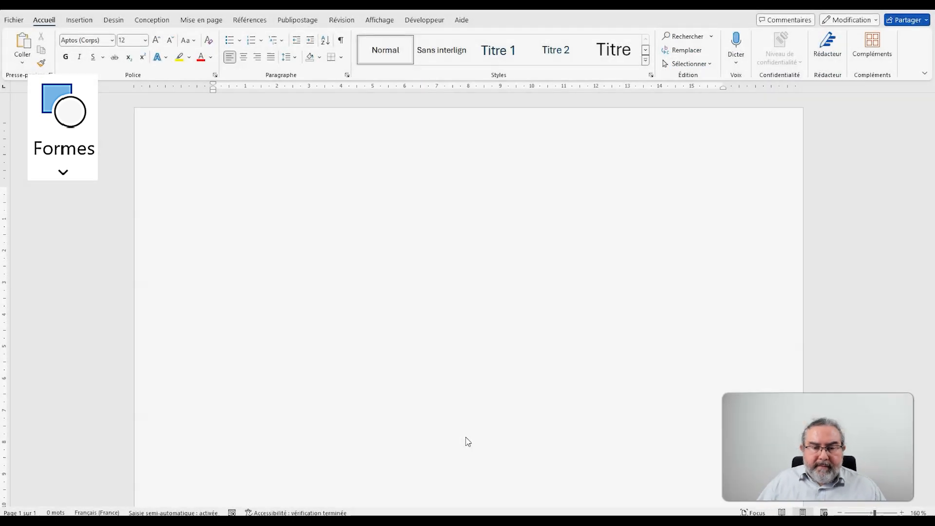
Step: Insert a rectangle shape about 5.2 cm wide and 3 cm high in the upper part of the page
left_click(78, 20)
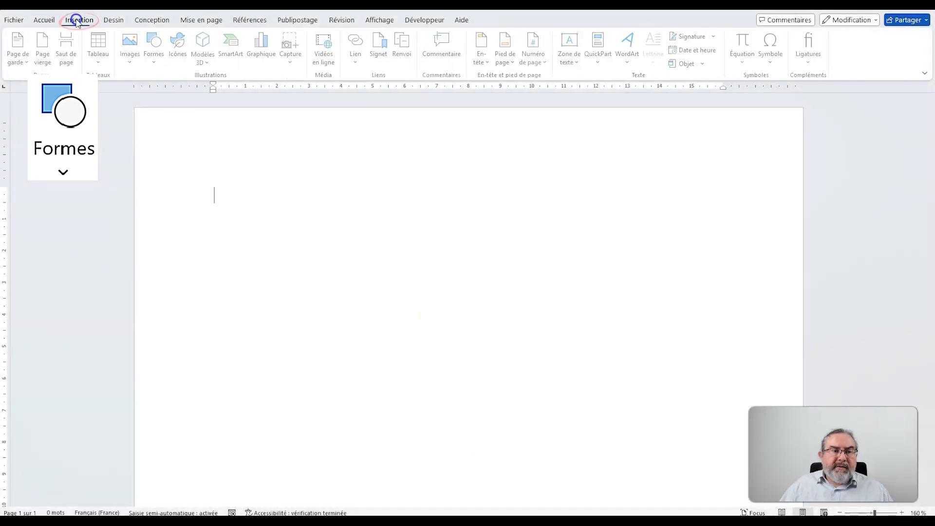
left_click(157, 46)
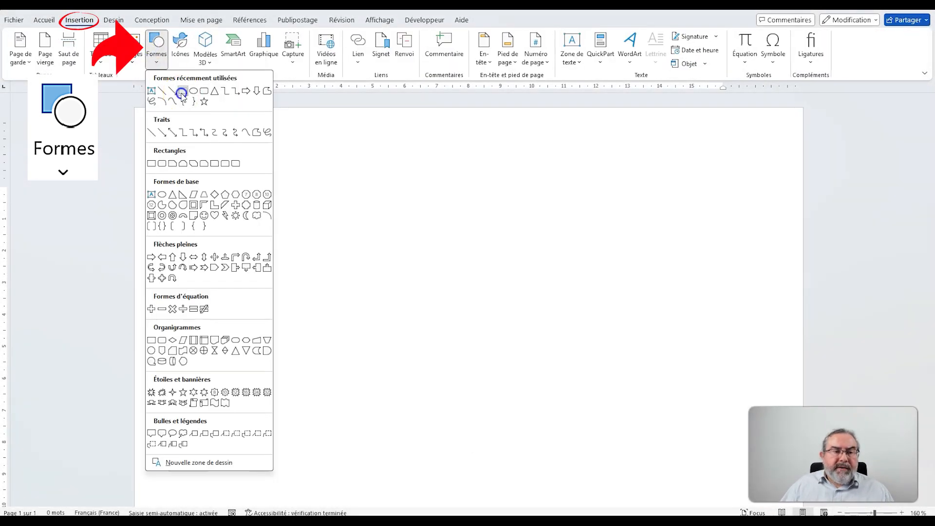
left_click(183, 91)
mouse_move(235, 183)
left_mouse_down()
mouse_move(318, 242)
mouse_move(408, 281)
left_mouse_up()
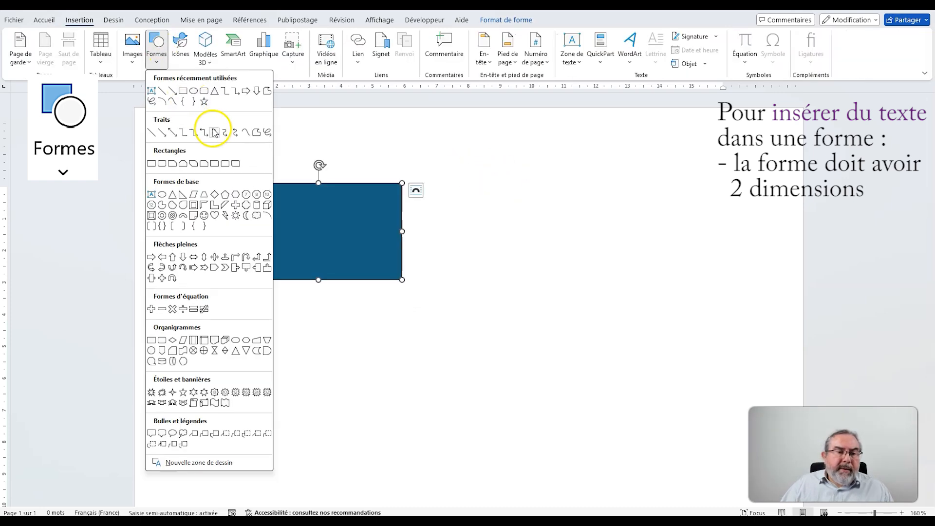
Step: Draw a curved connector beside the rectangle and a right-arrow callout about 4.2 by 2 cm below the rectangle
left_click(210, 127)
mouse_move(466, 205)
left_mouse_down()
mouse_move(560, 215)
mouse_move(643, 257)
mouse_move(670, 256)
left_mouse_up()
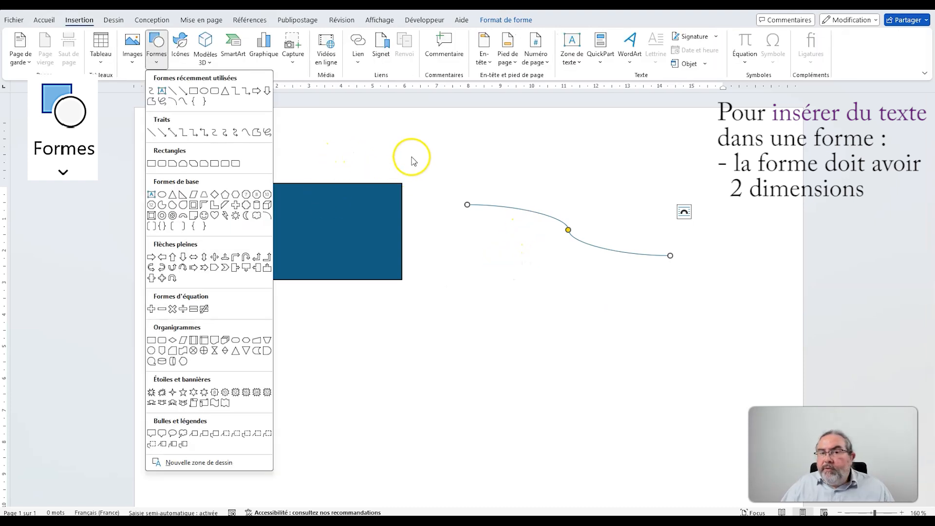
left_click(237, 274)
left_click_drag(235, 326, 379, 392)
left_click(517, 382)
Step: Add a rounded speech bubble about 4.3 by 2.3 cm and an accent-bar line callout about 3.7 by 2.4 cm beside the arrow callout
left_click(156, 49)
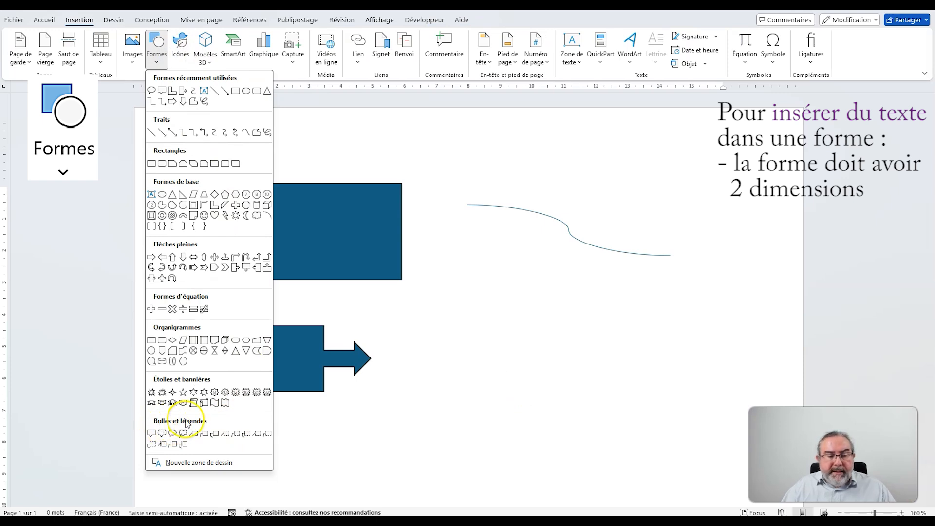
left_click(163, 432)
left_click_drag(420, 319, 560, 394)
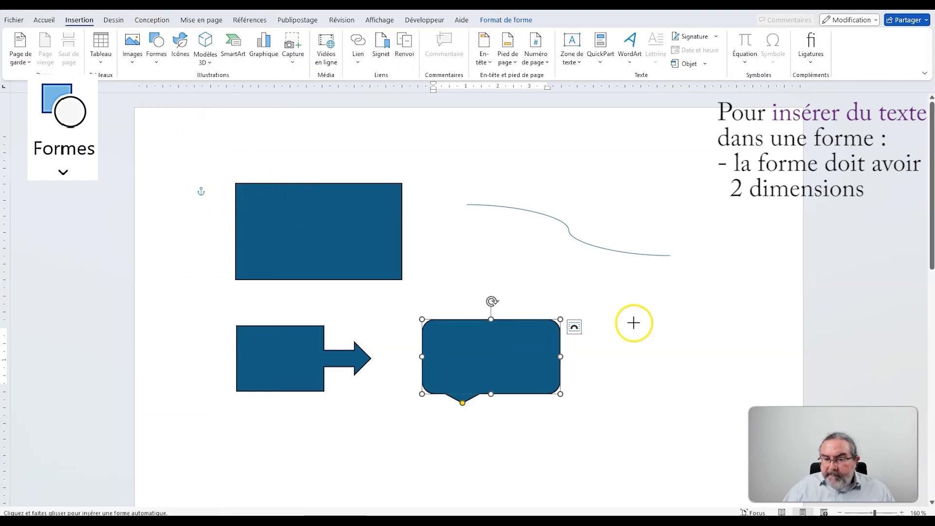
left_click_drag(637, 323, 755, 399)
left_click(543, 419)
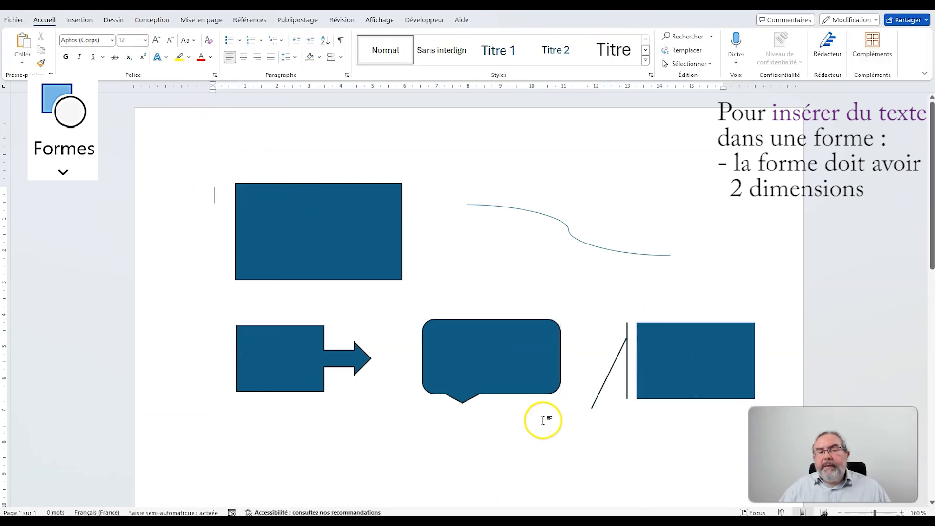
Step: Fill the rounded speech bubble with white
left_click(540, 418)
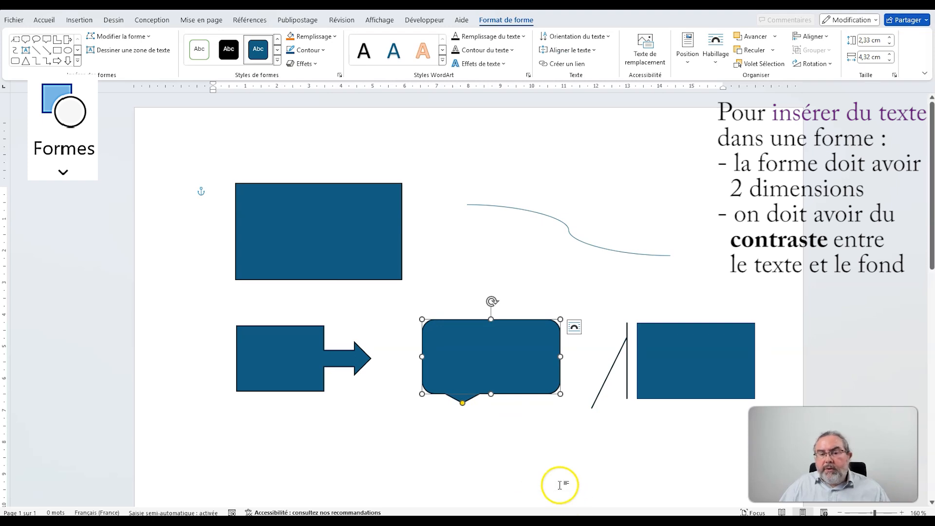
left_click(333, 37)
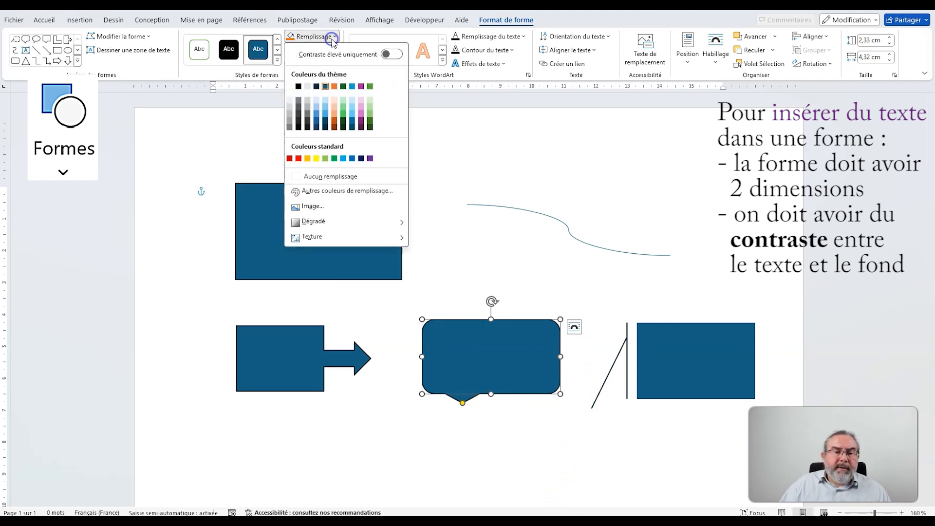
left_click(290, 87)
left_click(587, 368)
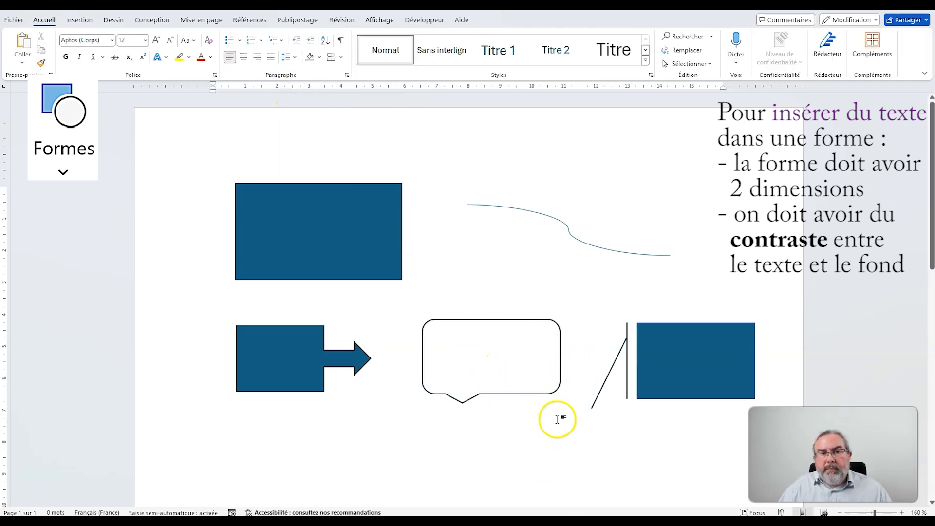
Step: Fill the accent-bar line callout with a light blue theme color
left_click(665, 324)
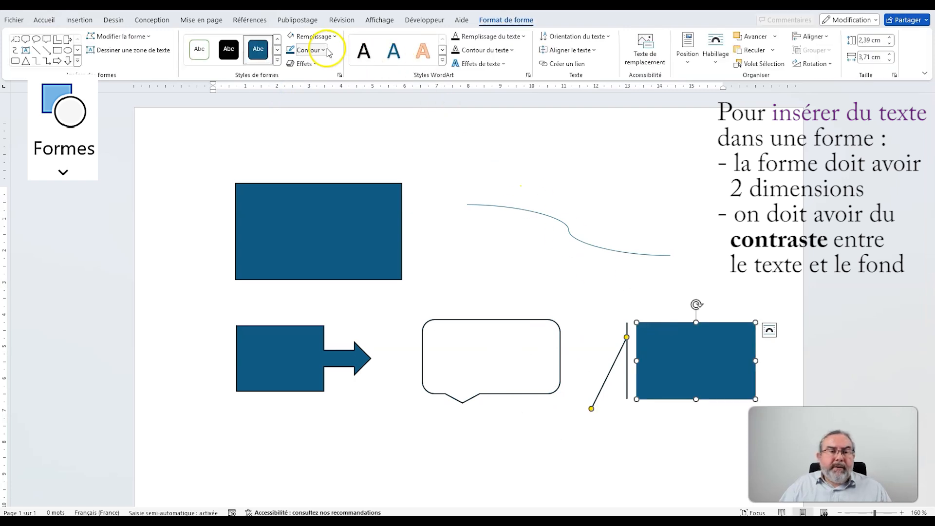
left_click(331, 37)
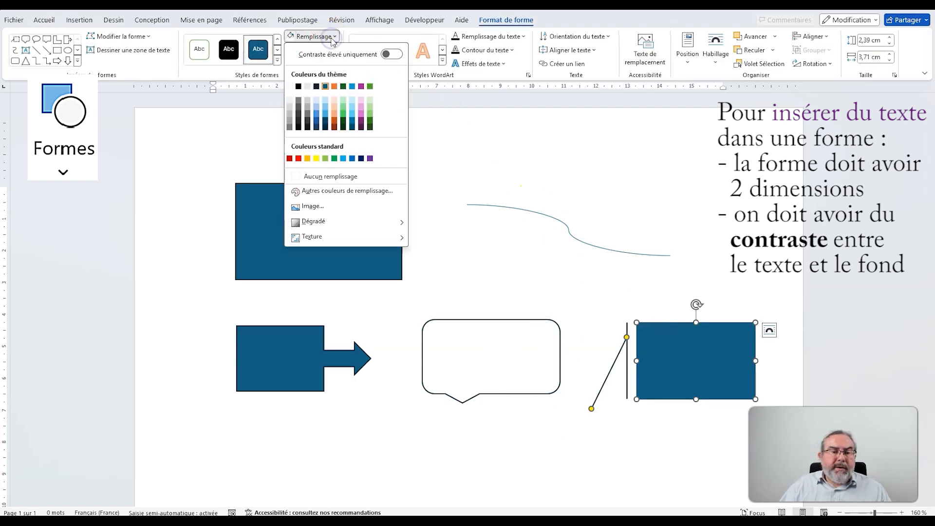
left_click(352, 105)
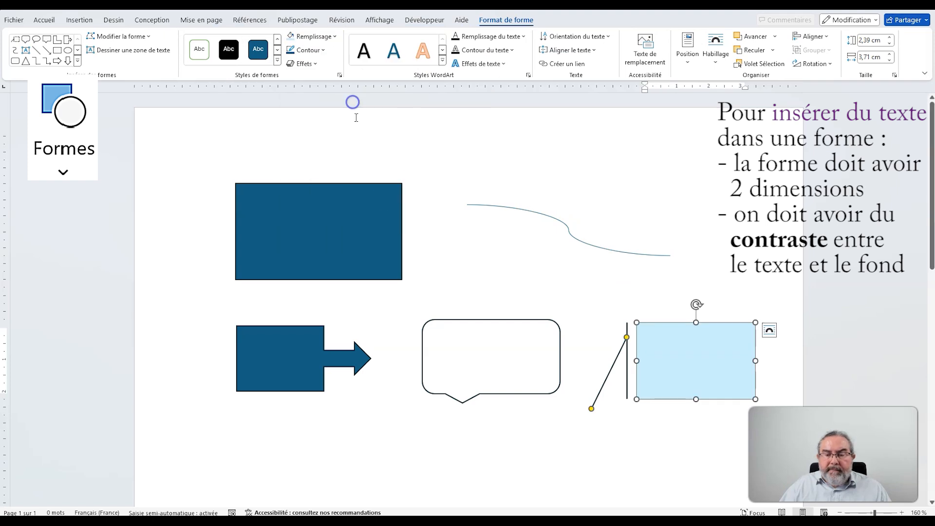
Step: Remove the fill from the right-arrow callout so only its outline is drawn
left_click(358, 361)
left_click(336, 39)
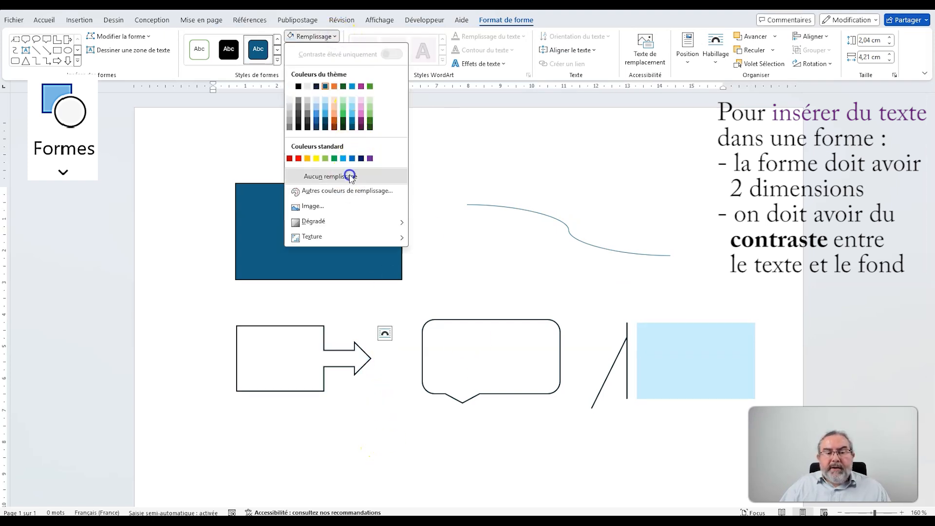
left_click(350, 177)
left_click(349, 307)
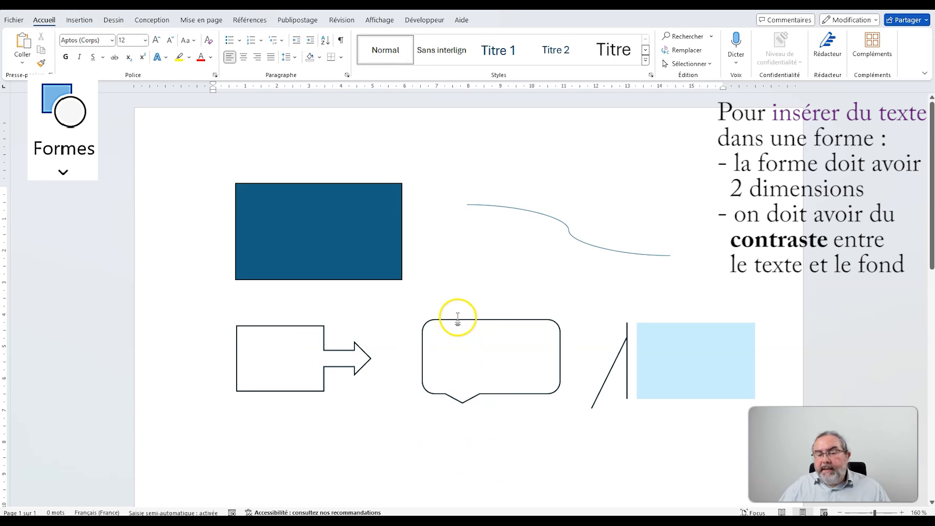
Step: Move the rounded speech bubble slightly closer to the arrow callout, and nudge the arrow callout slightly toward it
mouse_move(459, 320)
left_mouse_down()
mouse_move(360, 226)
mouse_move(433, 275)
mouse_move(411, 275)
mouse_move(358, 240)
mouse_move(352, 222)
mouse_move(461, 309)
mouse_move(443, 321)
left_mouse_up()
mouse_move(293, 326)
left_mouse_down()
mouse_move(297, 256)
mouse_move(409, 248)
mouse_move(270, 248)
mouse_move(256, 256)
mouse_move(267, 303)
mouse_move(297, 327)
left_mouse_up()
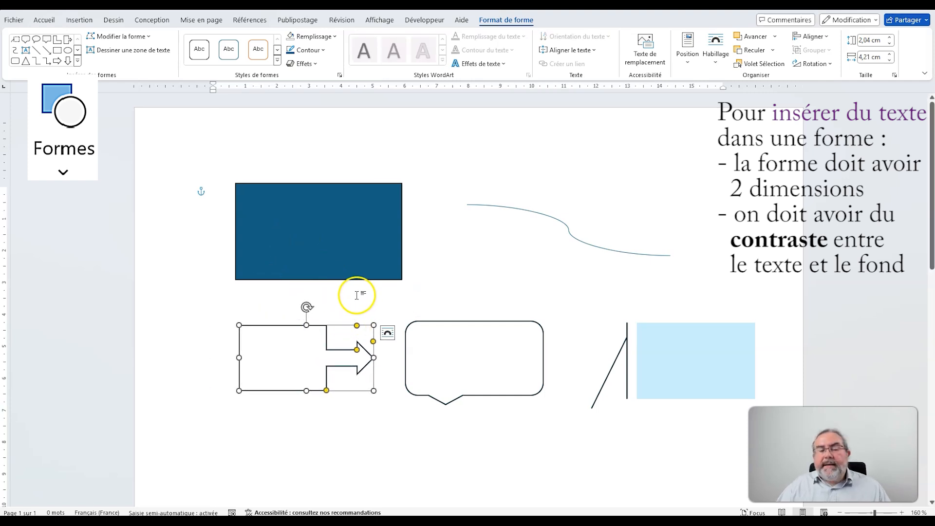
left_click(357, 295)
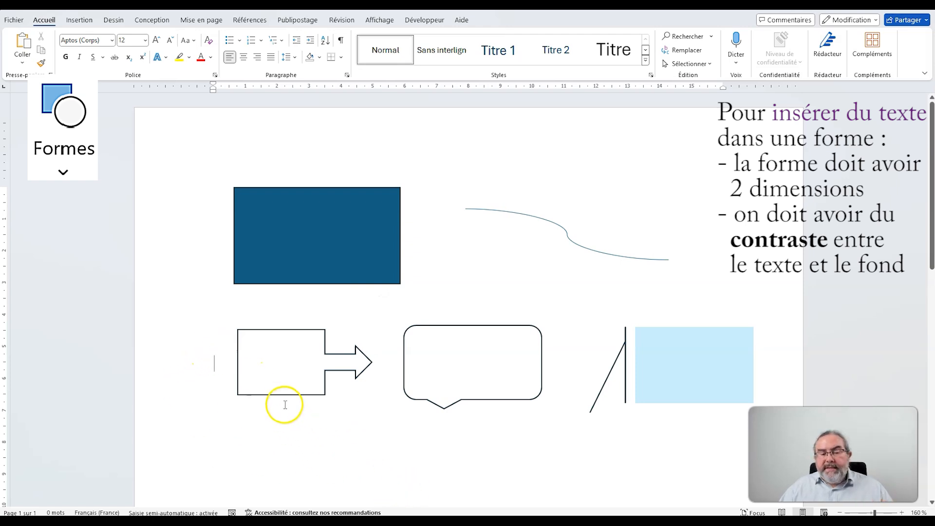
Step: Write "texte" on the document line behind the unfilled arrow callout, and shift the callout to test whether the text follows
left_click(283, 394)
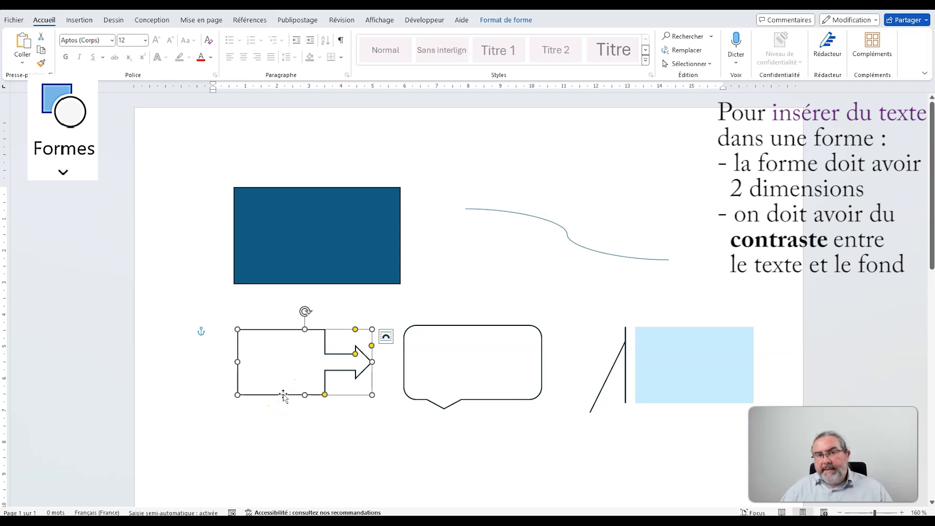
left_click(277, 385)
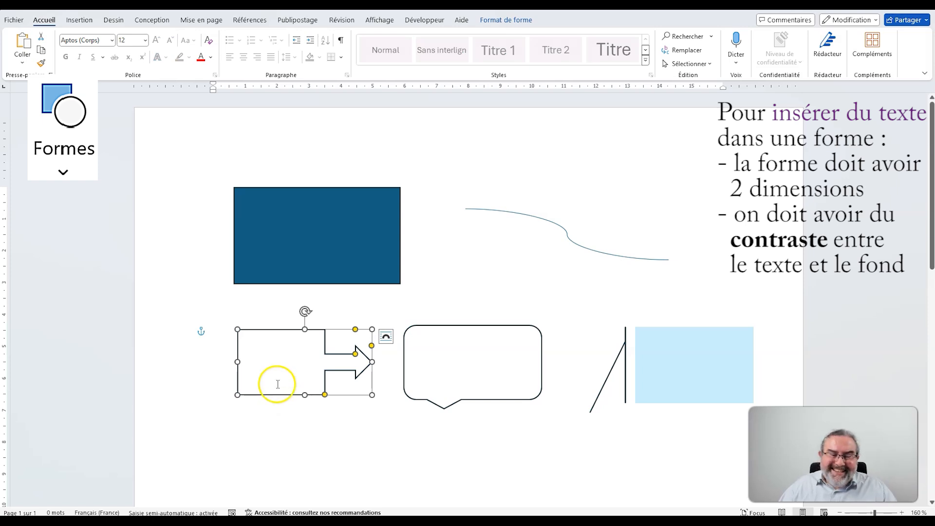
left_click(217, 359)
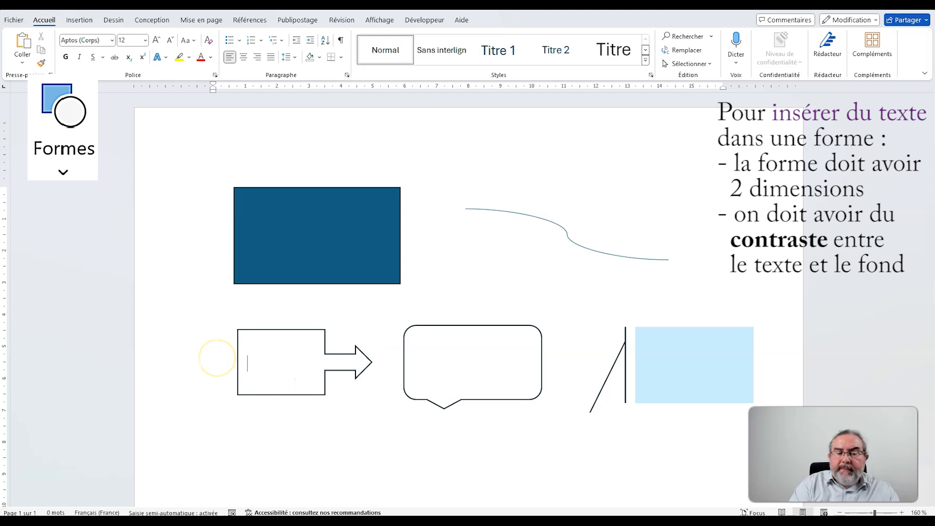
type("te")
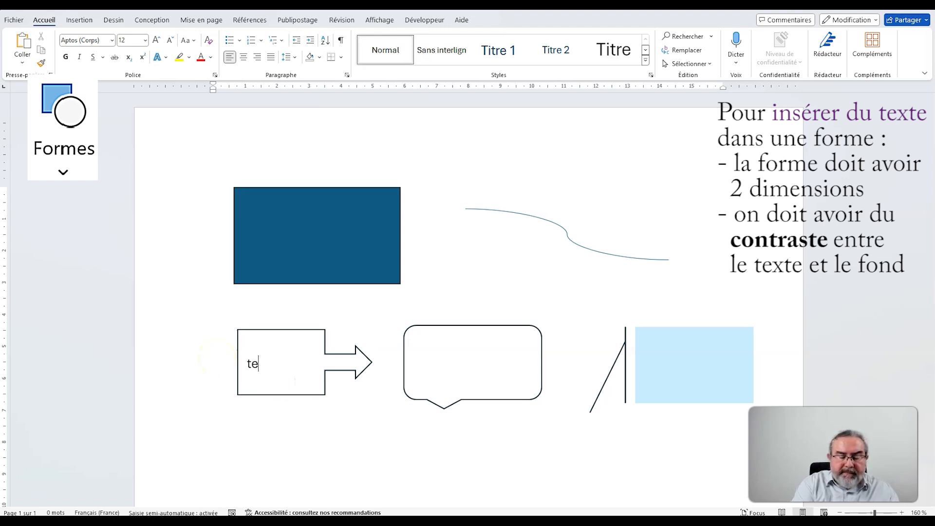
type("xte")
left_click(334, 445)
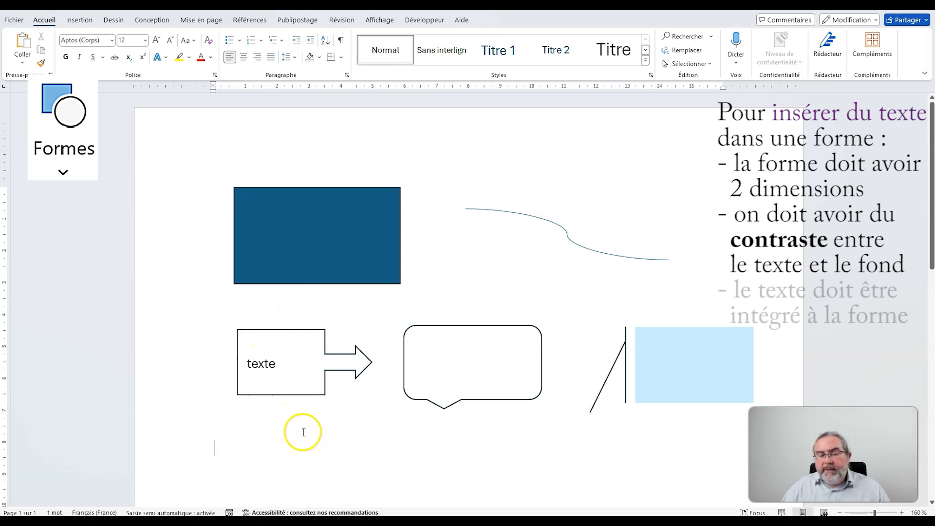
mouse_move(317, 392)
left_mouse_down()
mouse_move(275, 395)
mouse_move(278, 378)
mouse_move(308, 391)
left_mouse_up()
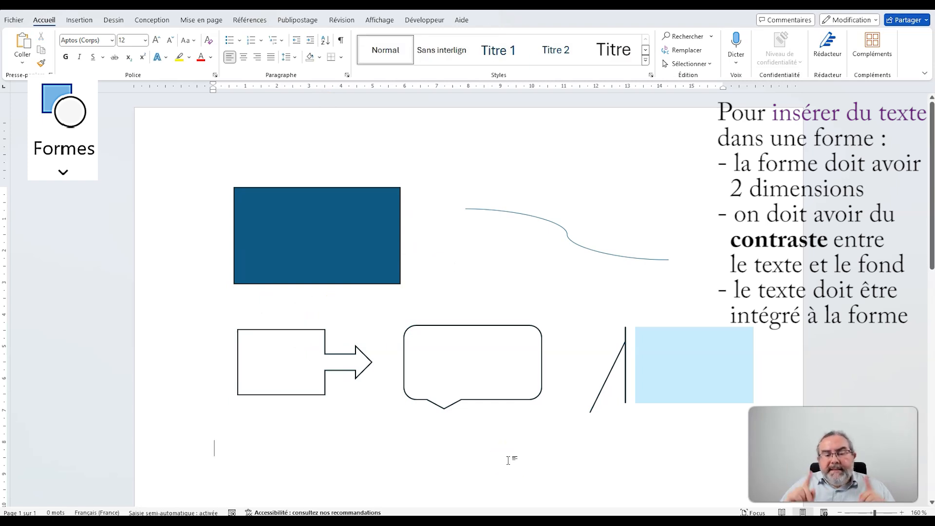
Step: Add the text "texte" inside the blue rectangle as part of the shape
left_click(354, 256)
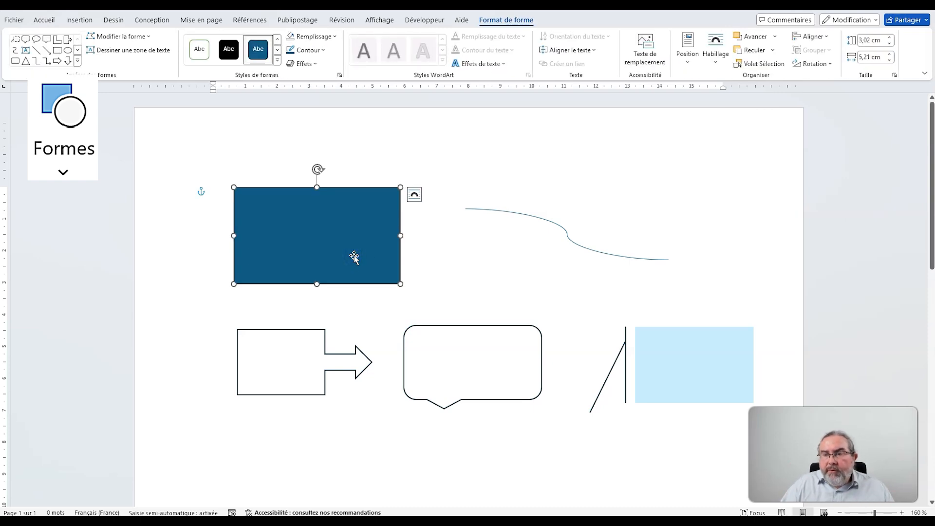
left_click(364, 242)
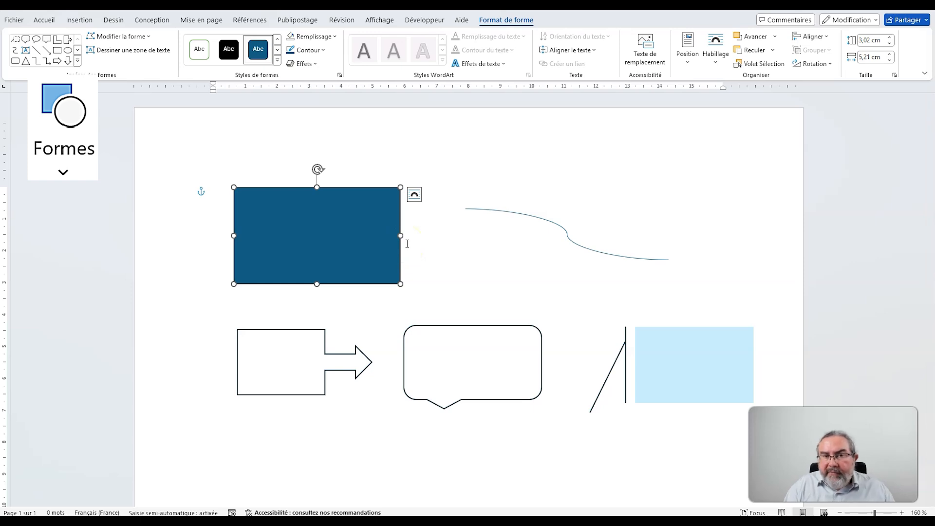
left_click(323, 209)
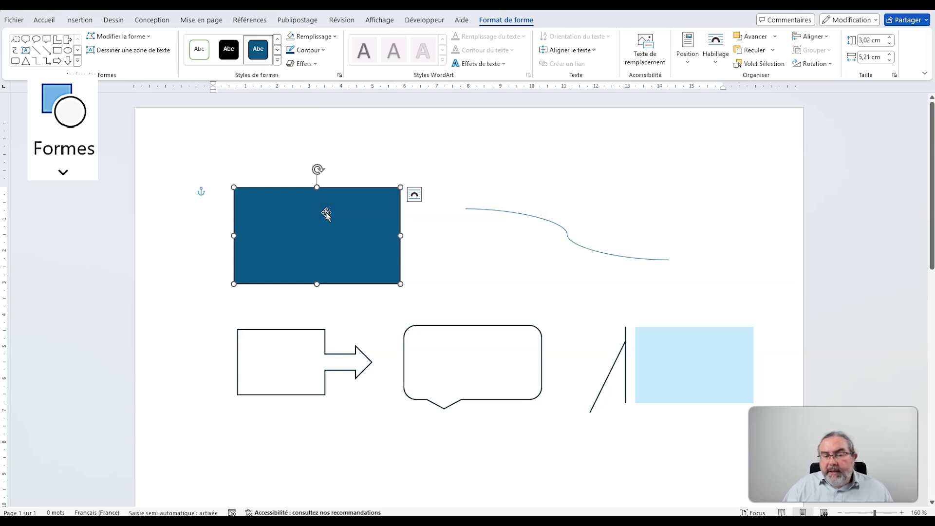
right_click(326, 214)
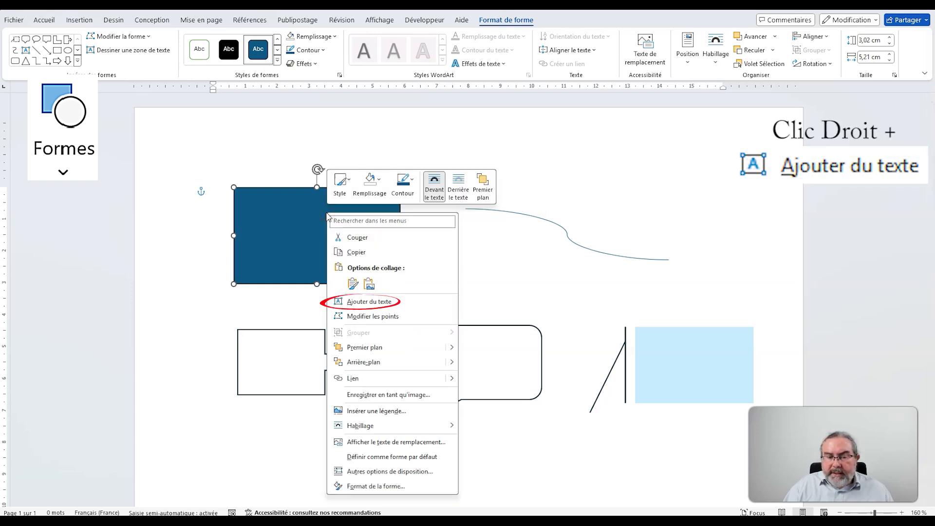
left_click(354, 306)
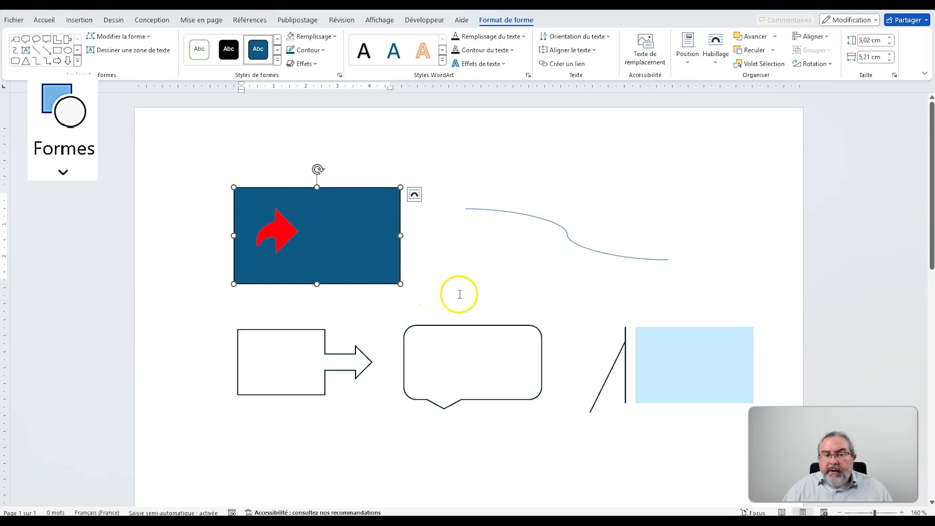
type("texte")
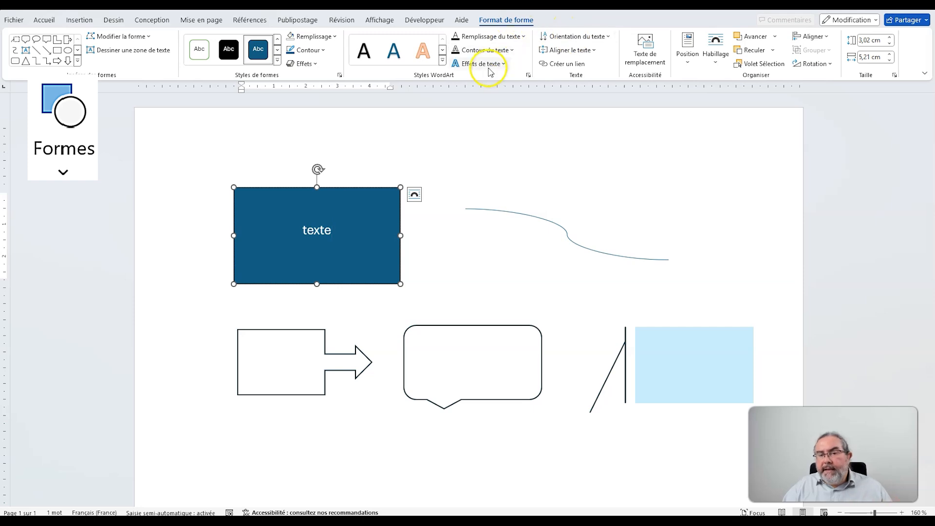
left_click(461, 297)
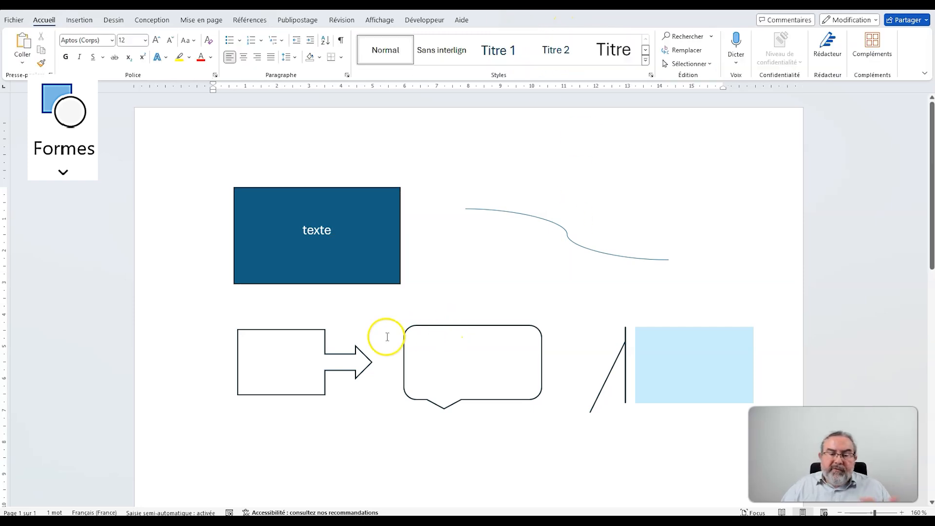
Step: Add the text "texte" inside the unfilled right-arrow callout as part of the shape
left_click(302, 331)
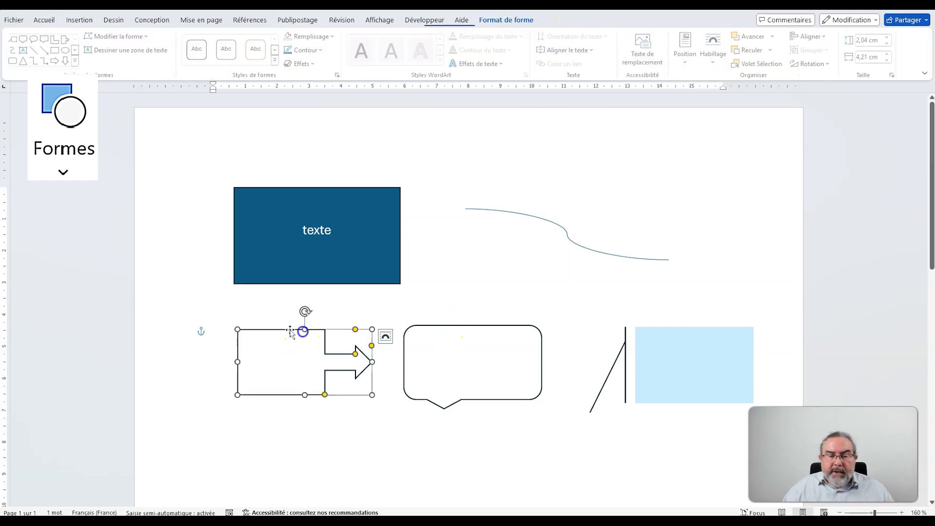
right_click(289, 331)
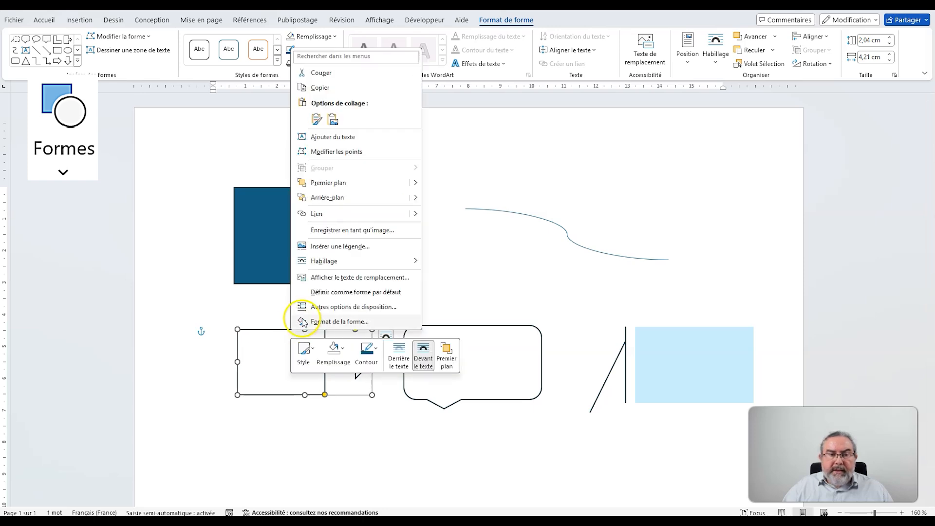
left_click(350, 137)
type("te")
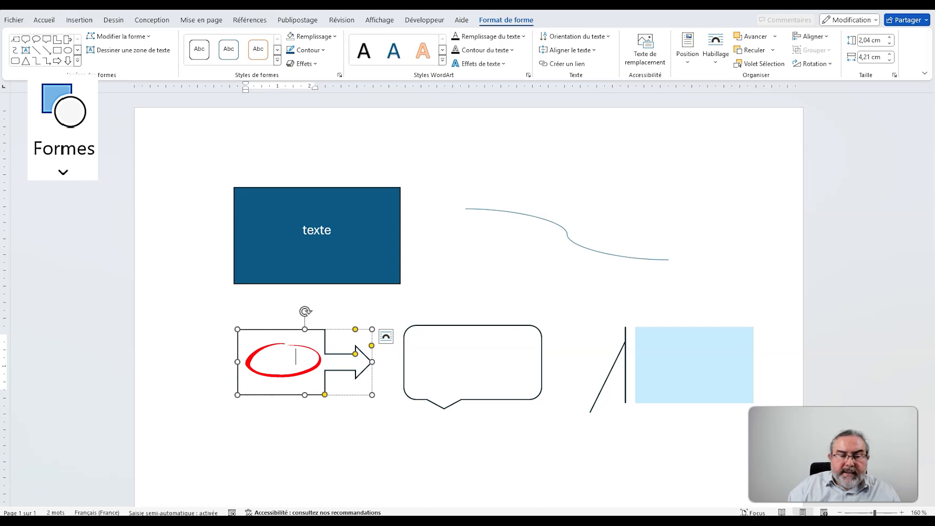
Step: Add the text "texte" inside the white rounded speech bubble as part of the shape
left_click(491, 327)
right_click(480, 311)
left_click(547, 129)
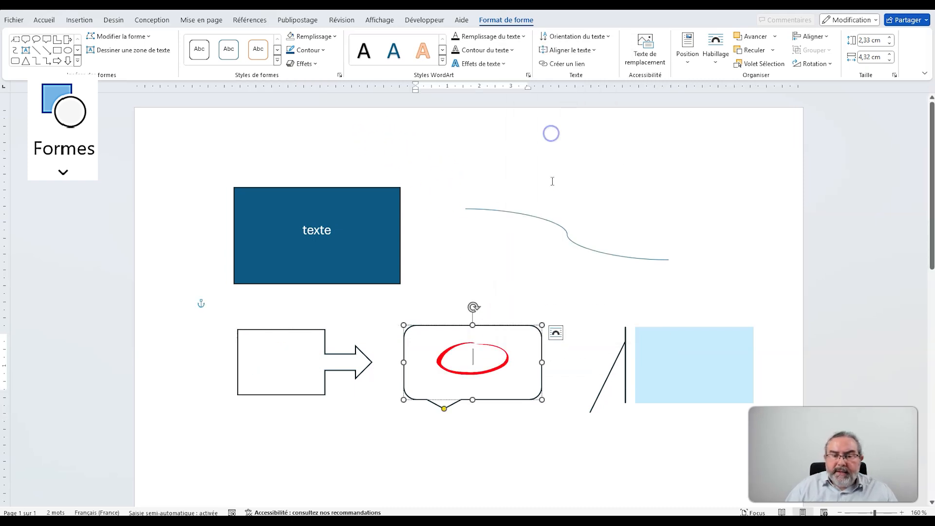
type("te")
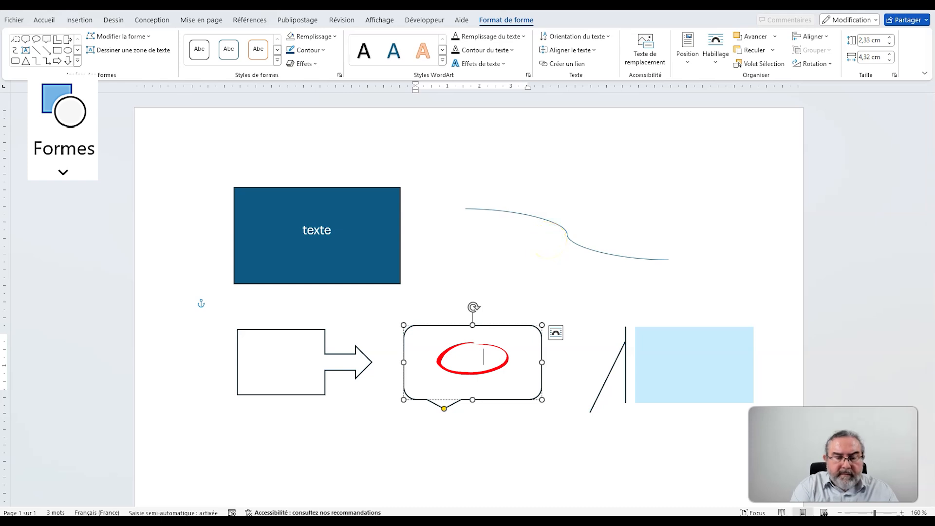
Step: Add the text "texte" inside the light blue line callout as part of the shape
left_click(711, 329)
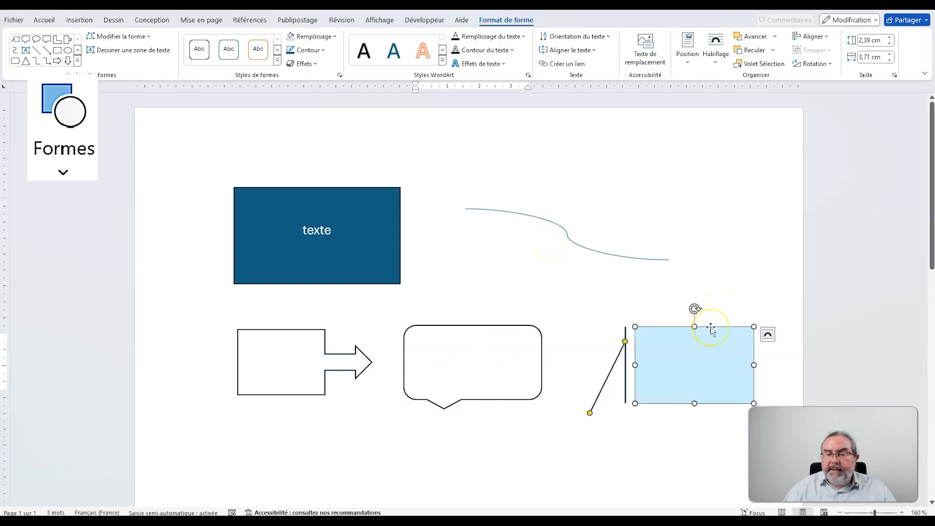
right_click(711, 329)
left_click(760, 134)
type("texte")
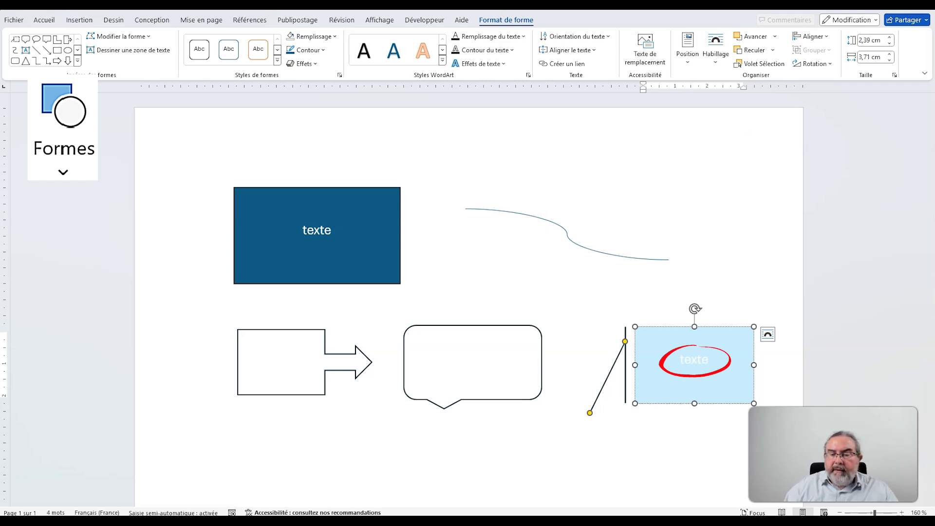
left_click(672, 475)
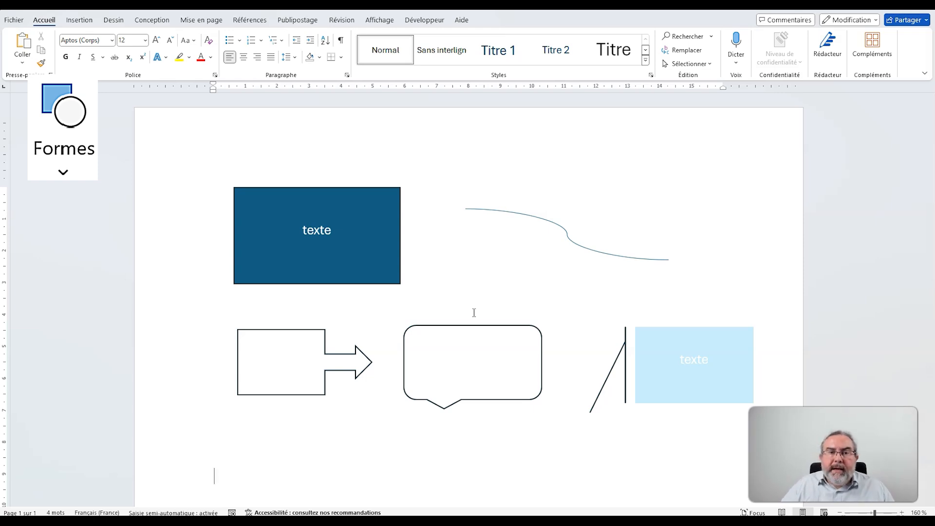
Step: Set the font colour of "texte" in the light blue line callout to black
double_click(653, 378)
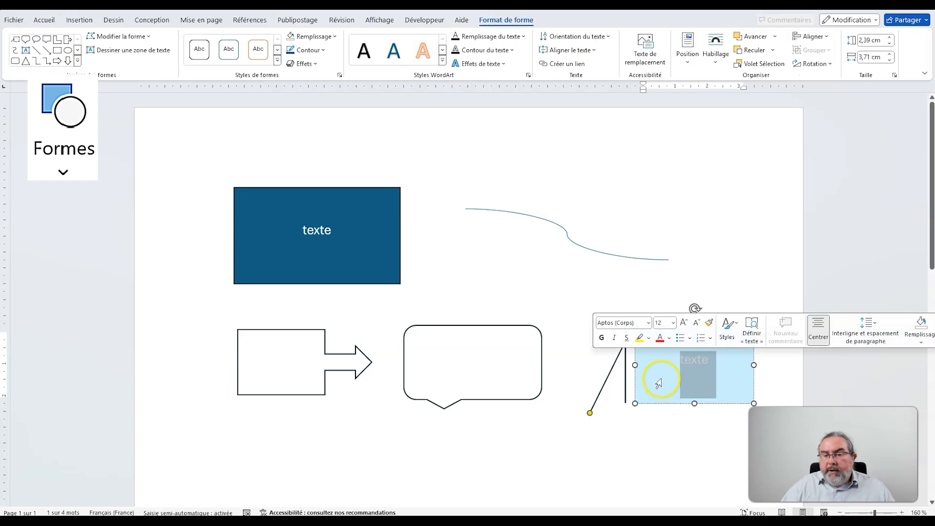
left_click(670, 339)
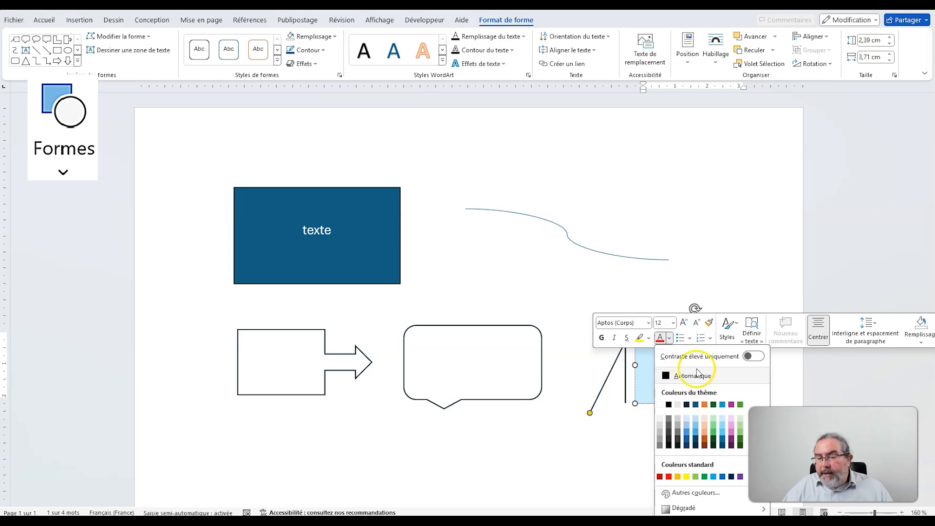
left_click(672, 406)
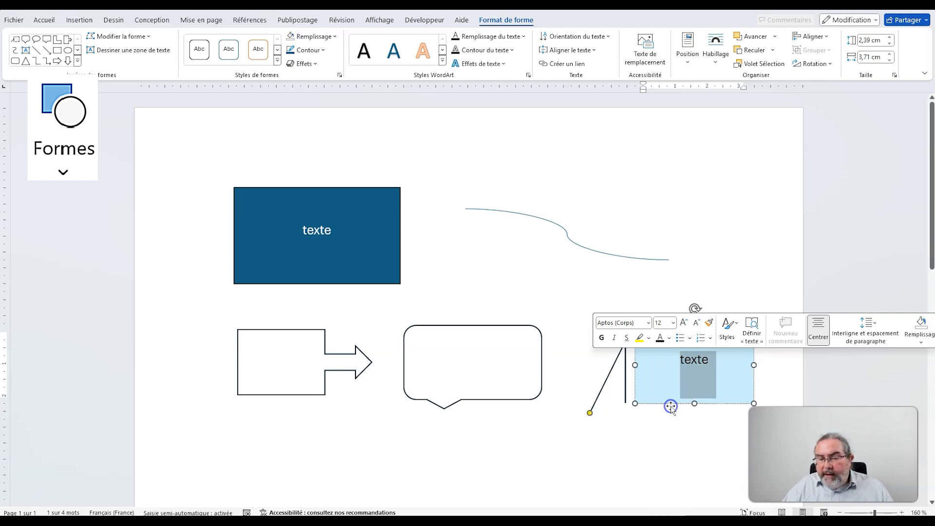
left_click(671, 407)
Step: Set the font colour of "texte" in the rounded speech bubble to the theme purple
double_click(450, 369)
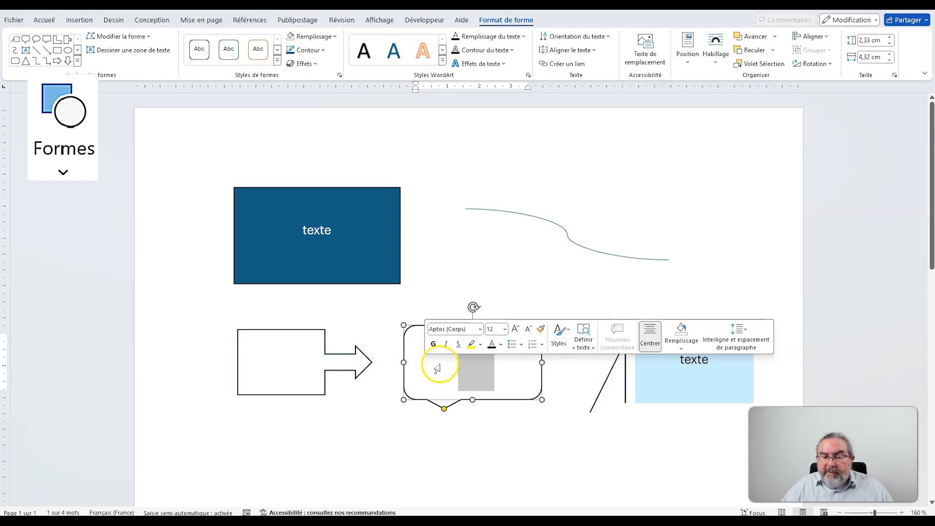
left_click(501, 344)
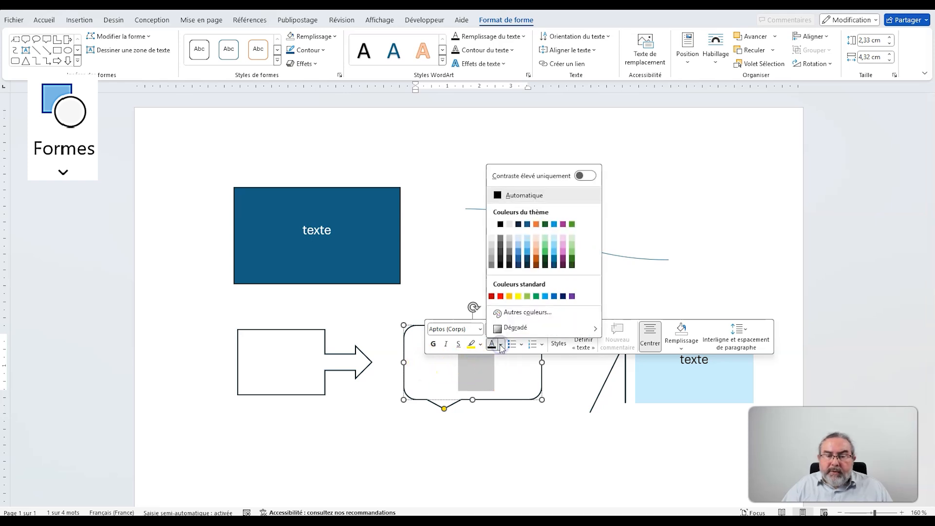
left_click(563, 224)
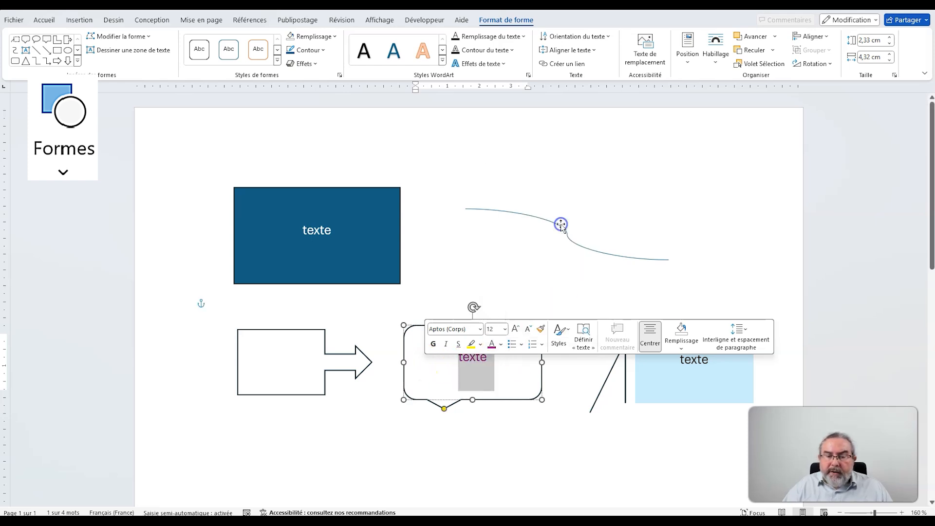
left_click(589, 449)
Step: Set the text fill of "texte" in the right-arrow callout to the standard blue
left_click(289, 371)
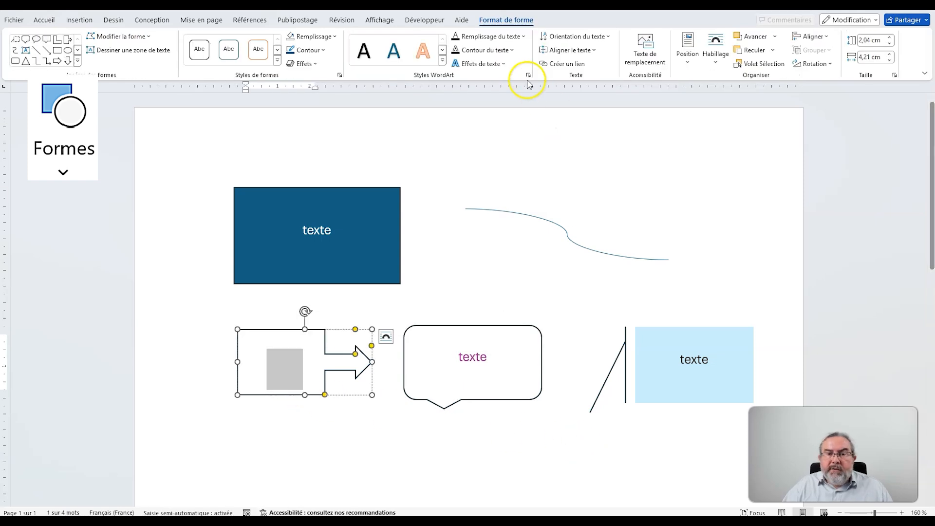
right_click(284, 365)
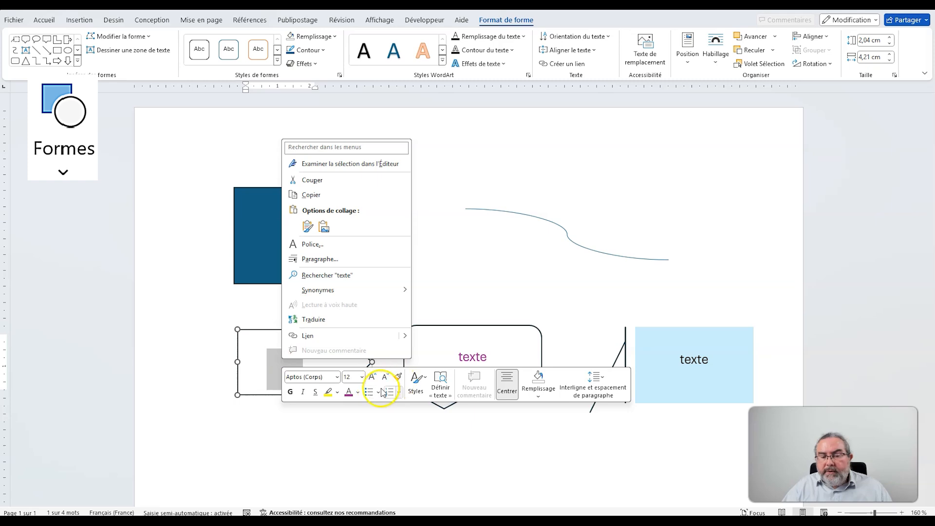
left_click(531, 262)
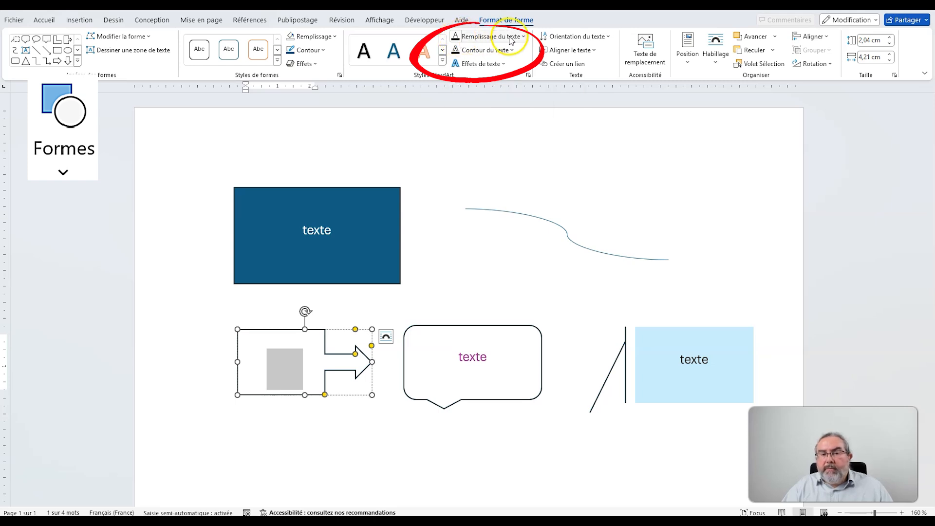
left_click(524, 37)
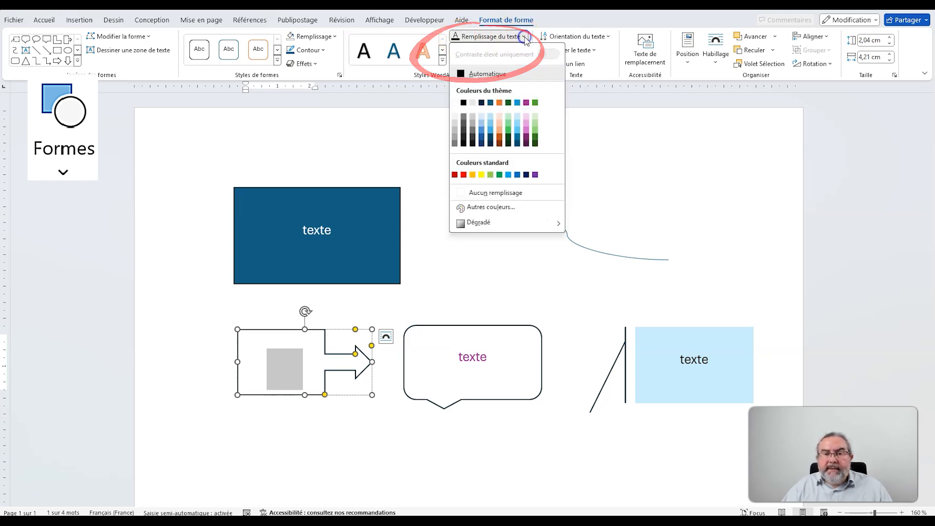
left_click(517, 174)
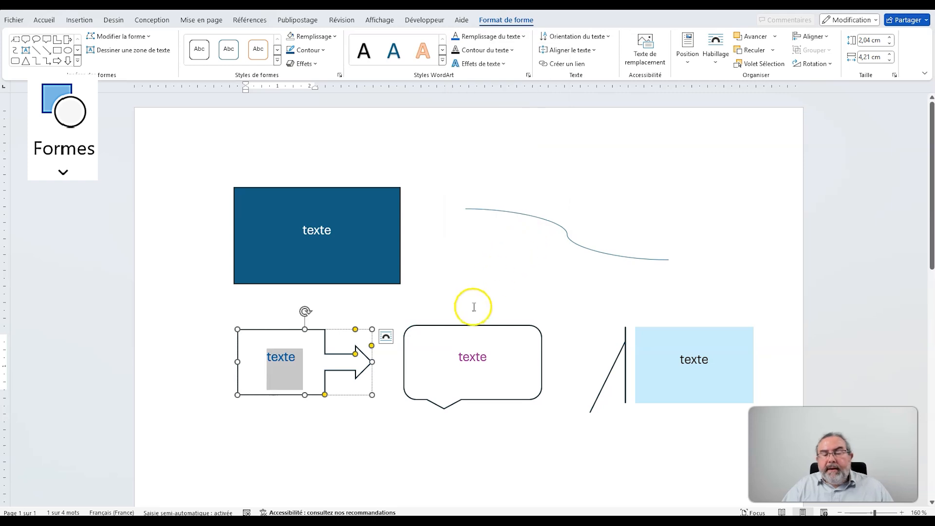
Step: Examine the font colour choices available for the right-arrow callout's text, and leave them without changing the colour
left_click(43, 20)
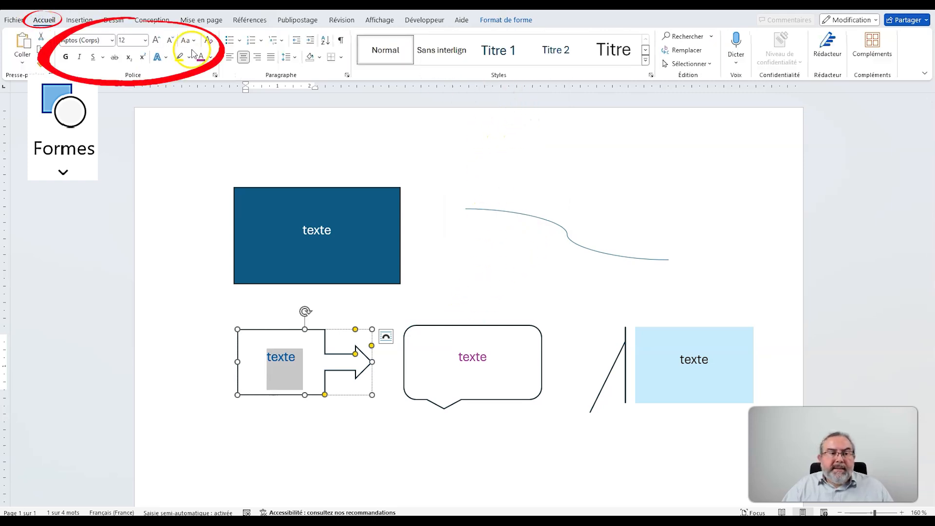
left_click(210, 57)
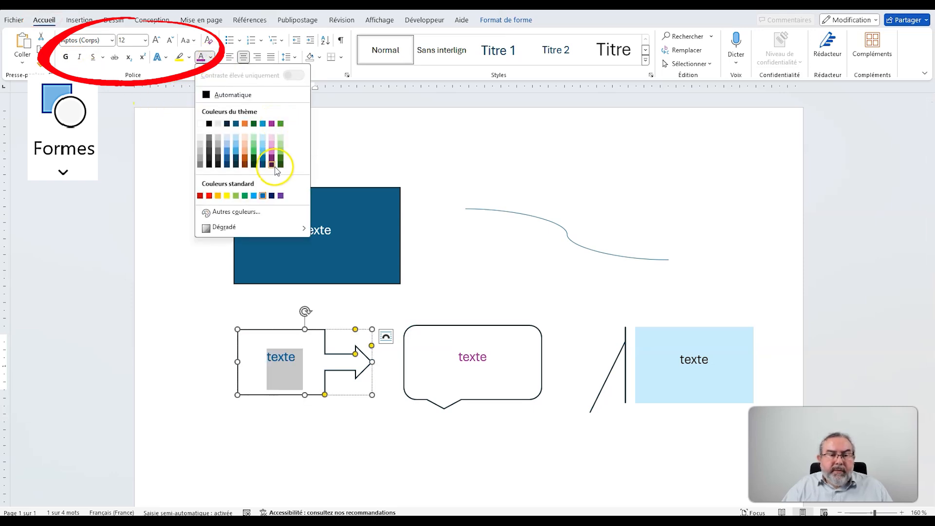
left_click(399, 208)
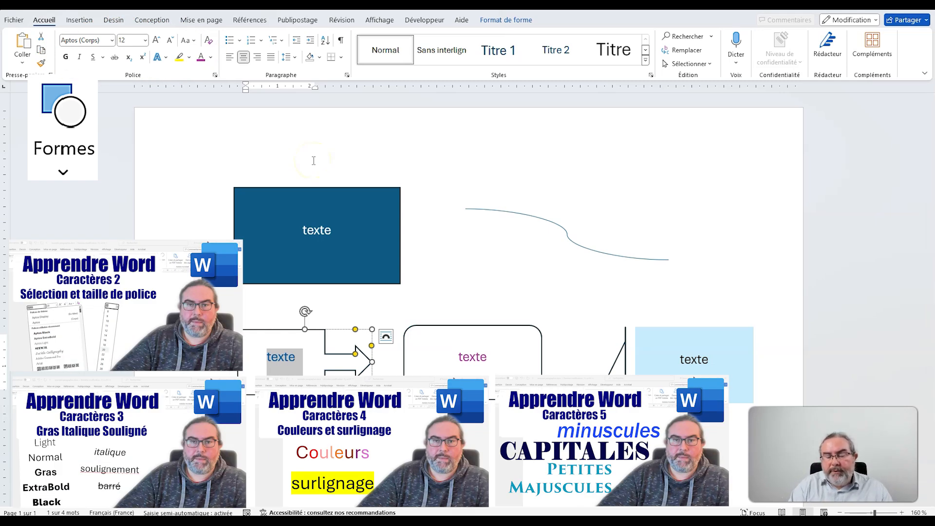
left_click(471, 305)
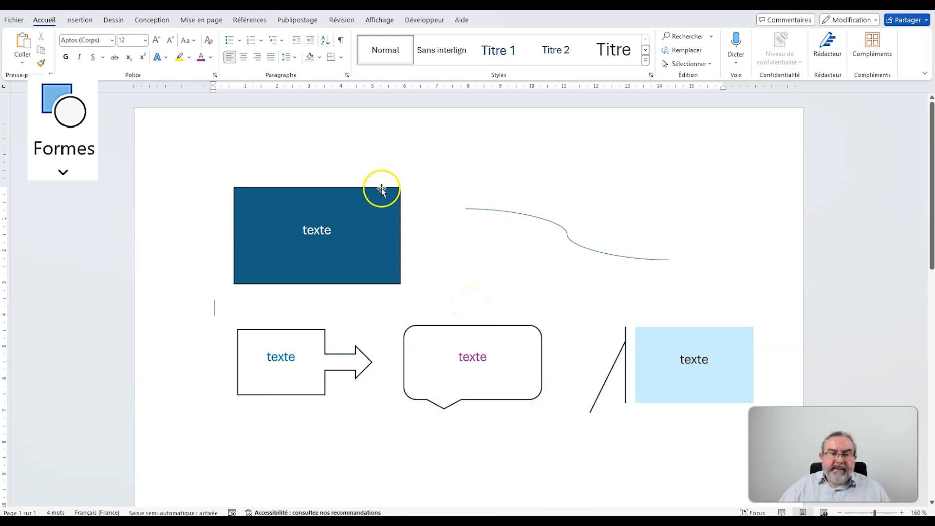
Step: Shift the blue rectangle, the right-arrow callout and the speech bubble slightly to test whether their text follows
mouse_move(381, 189)
left_mouse_down()
mouse_move(432, 169)
mouse_move(378, 195)
mouse_move(389, 201)
left_mouse_up()
mouse_move(313, 330)
left_mouse_down()
mouse_move(302, 314)
mouse_move(310, 359)
mouse_move(312, 331)
left_mouse_up()
mouse_move(489, 325)
left_mouse_down()
mouse_move(527, 328)
mouse_move(505, 328)
left_mouse_up()
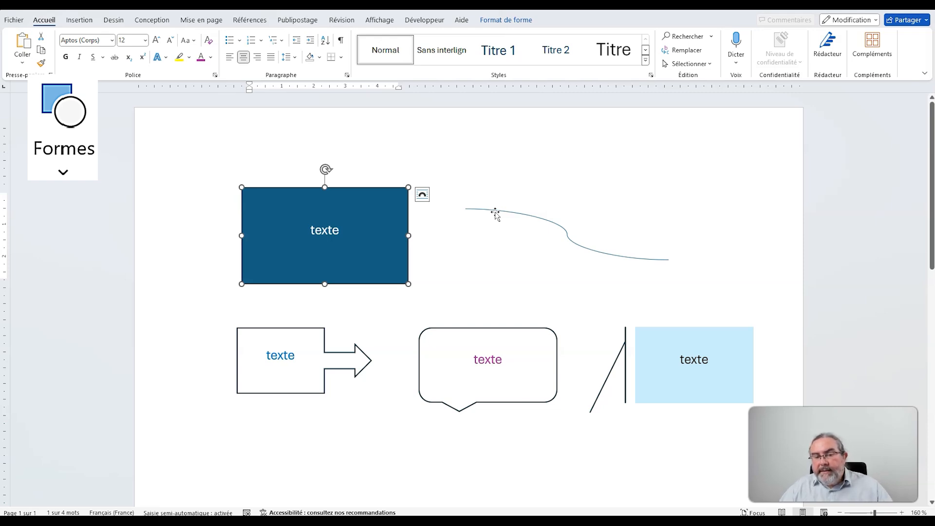
Step: Check whether the curved connector line offers an option for adding text
left_click(495, 213)
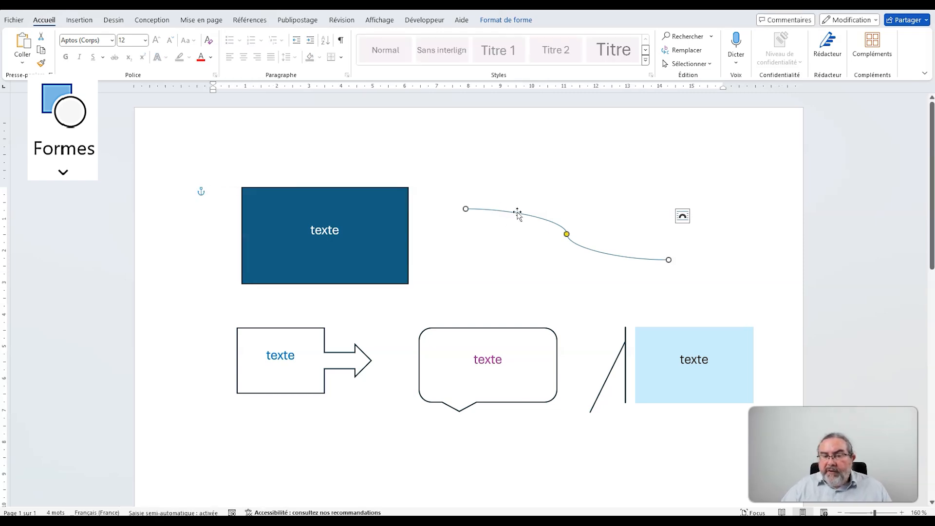
right_click(518, 213)
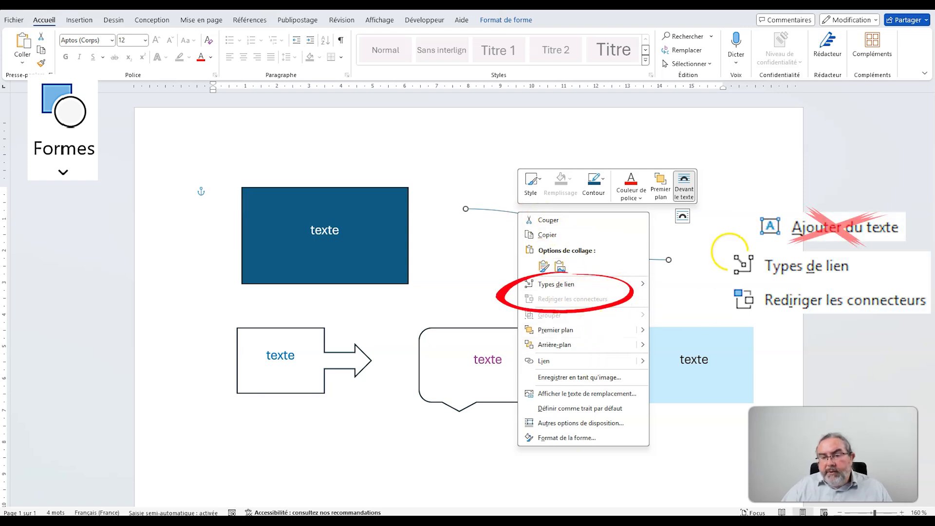
key("Escape")
Step: Look through the text effects available for the blue rectangle's text
left_click(507, 20)
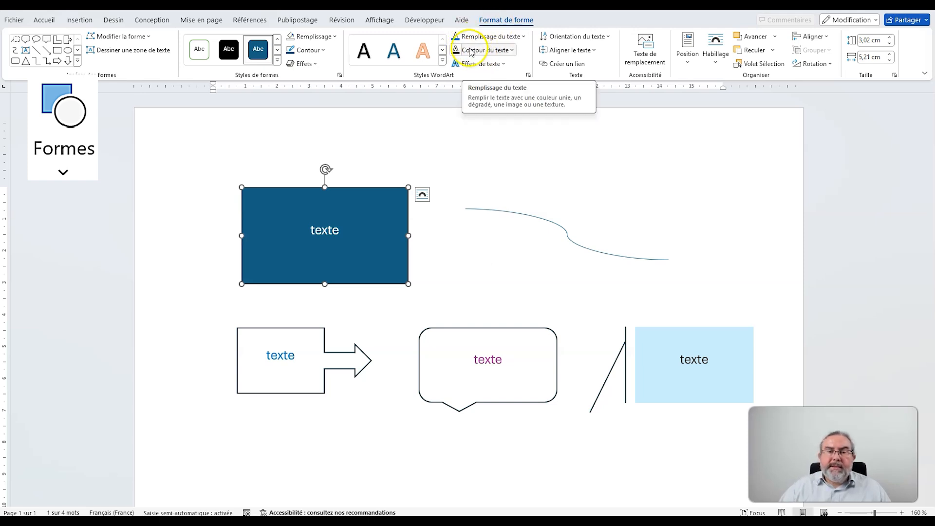
left_click(501, 65)
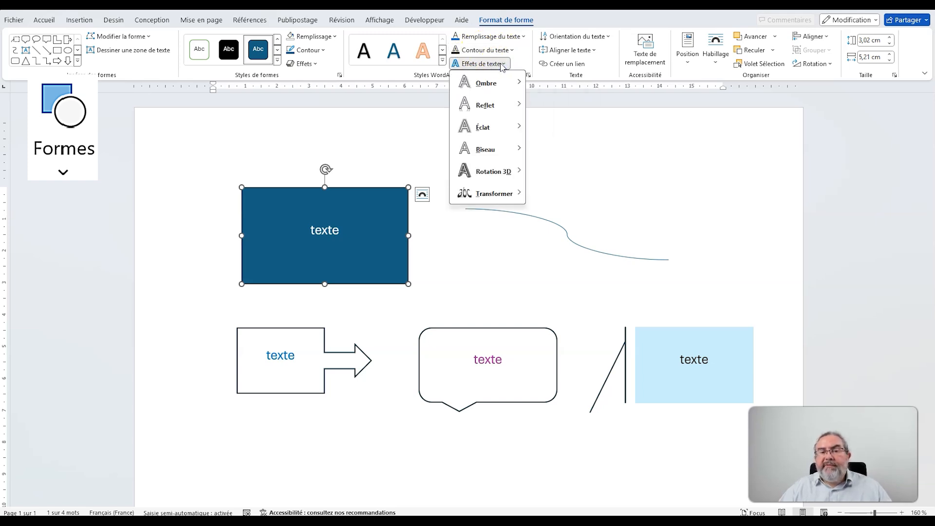
left_click(613, 44)
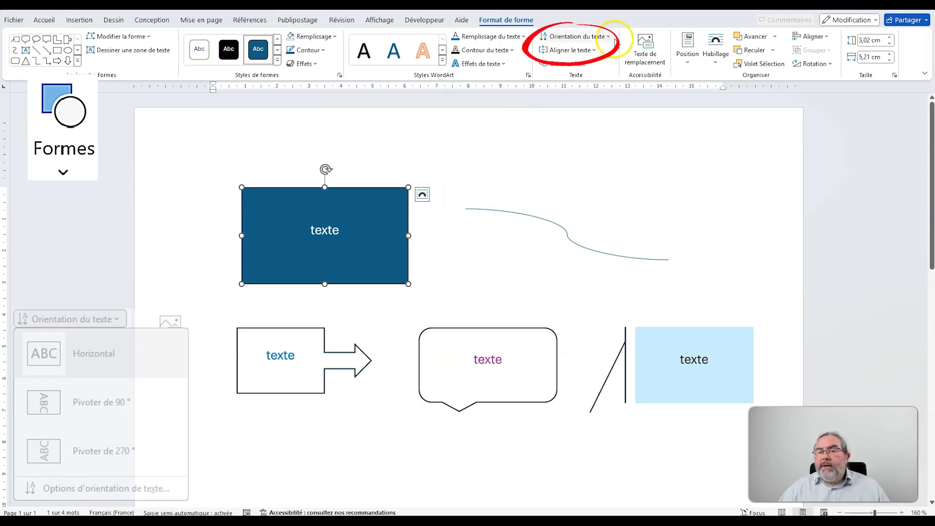
Step: Try rotating the blue rectangle's text by 90° and by 270°, and restore its horizontal orientation
left_click(611, 38)
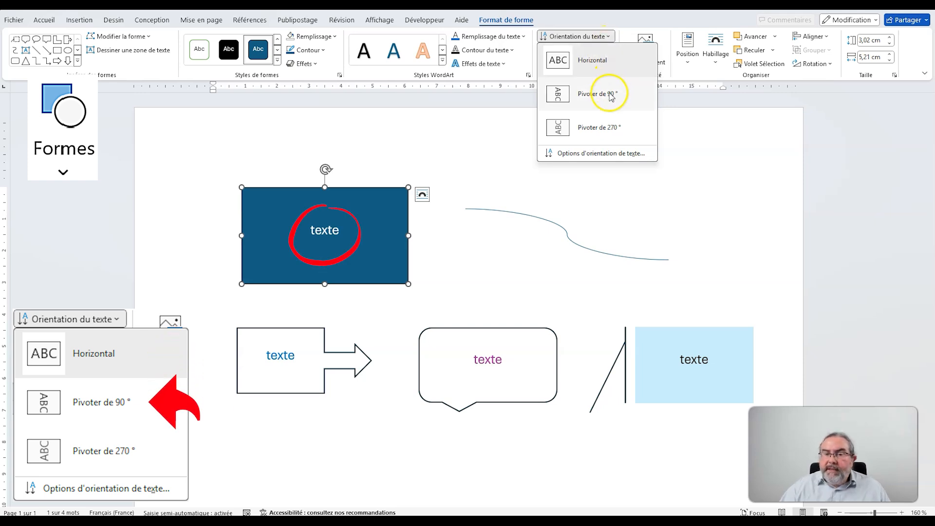
left_click(599, 37)
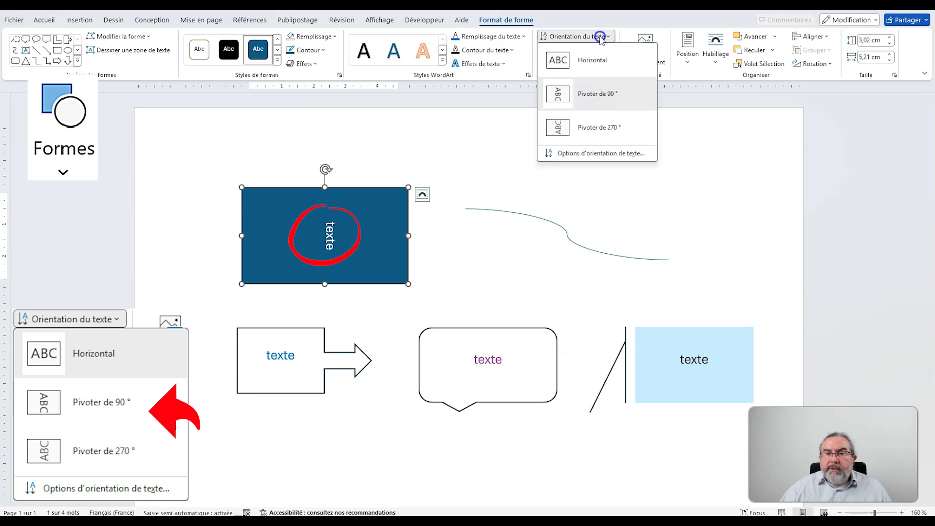
left_click(605, 129)
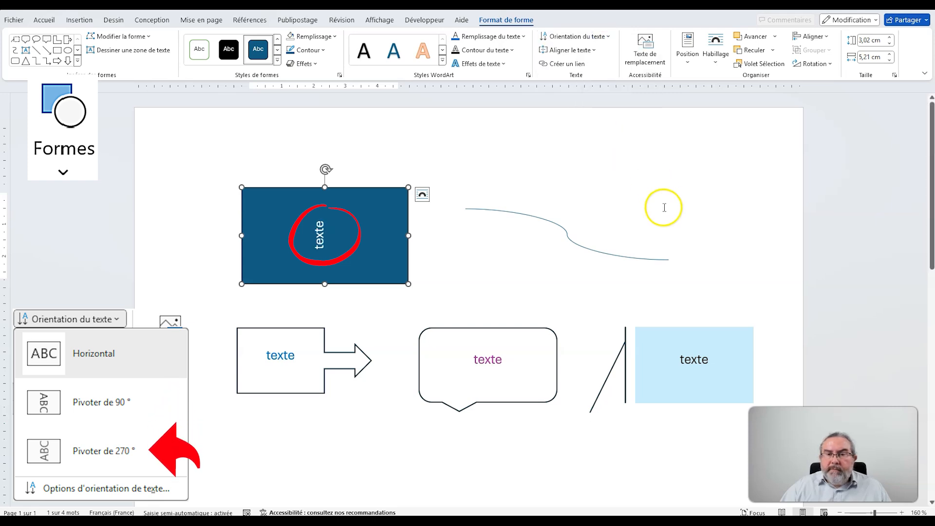
key("ctrl+z")
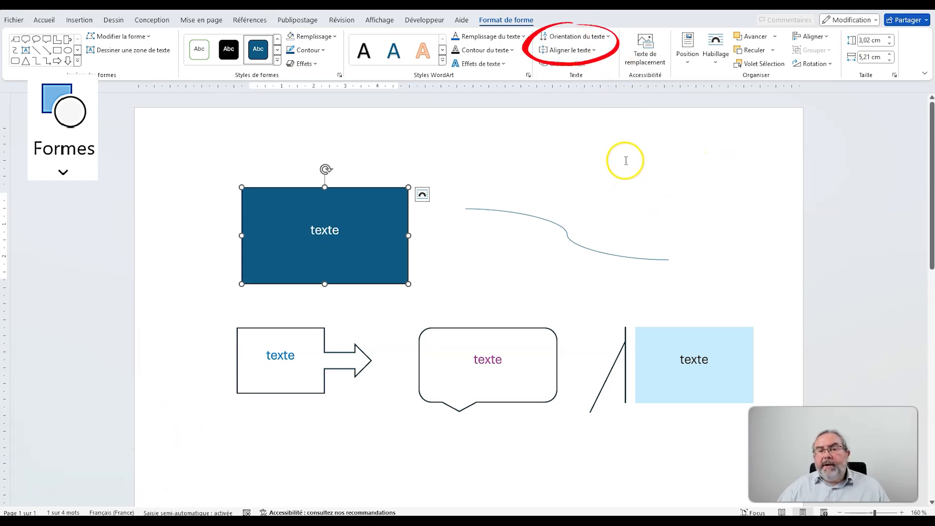
Step: Try the vertical text alignments Haut and Bas in the blue rectangle, and return the text to Milieu
left_click(584, 50)
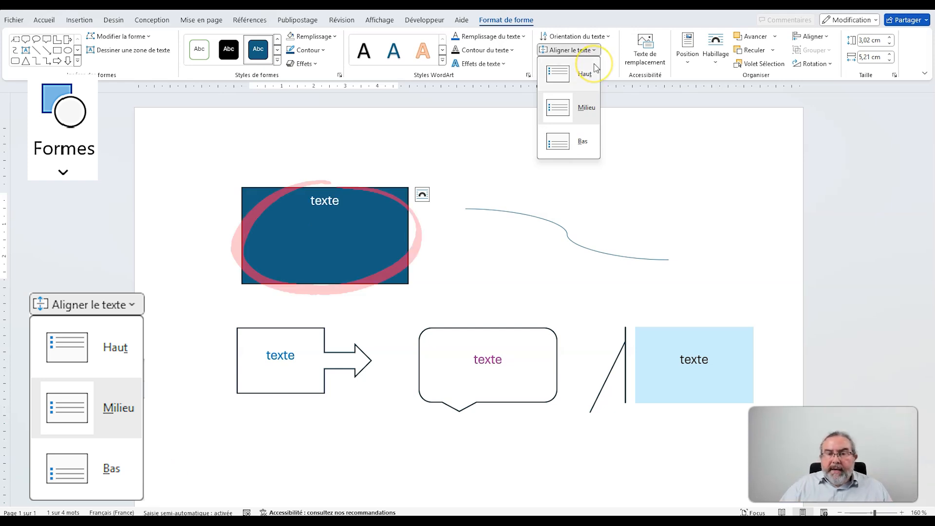
left_click(586, 73)
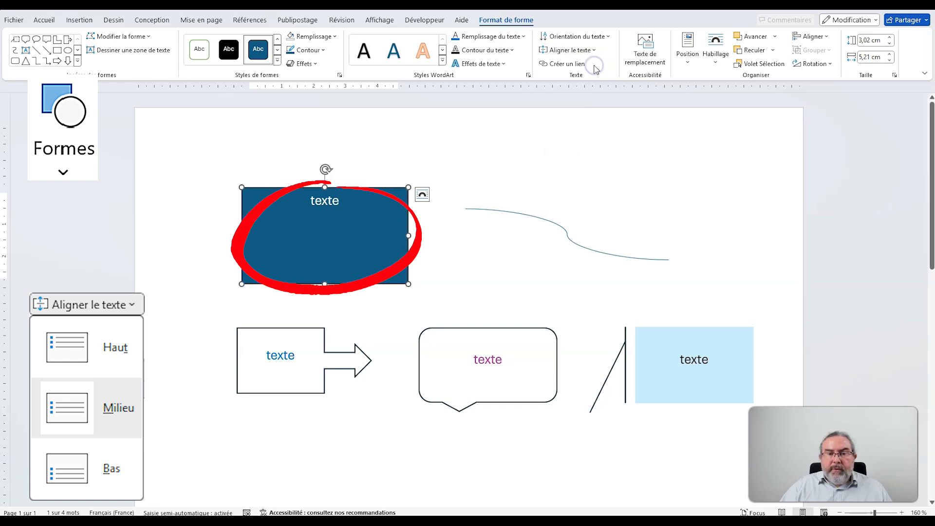
left_click(592, 51)
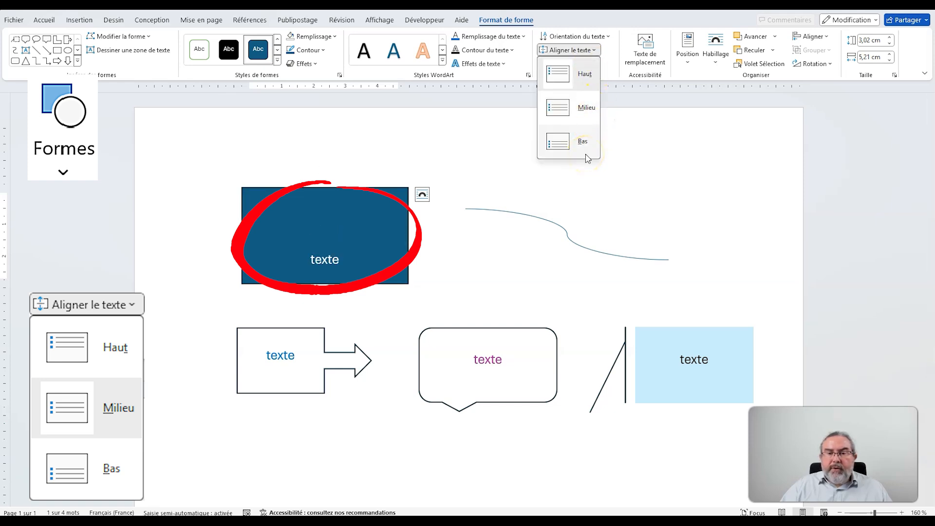
left_click(586, 107)
left_click(591, 50)
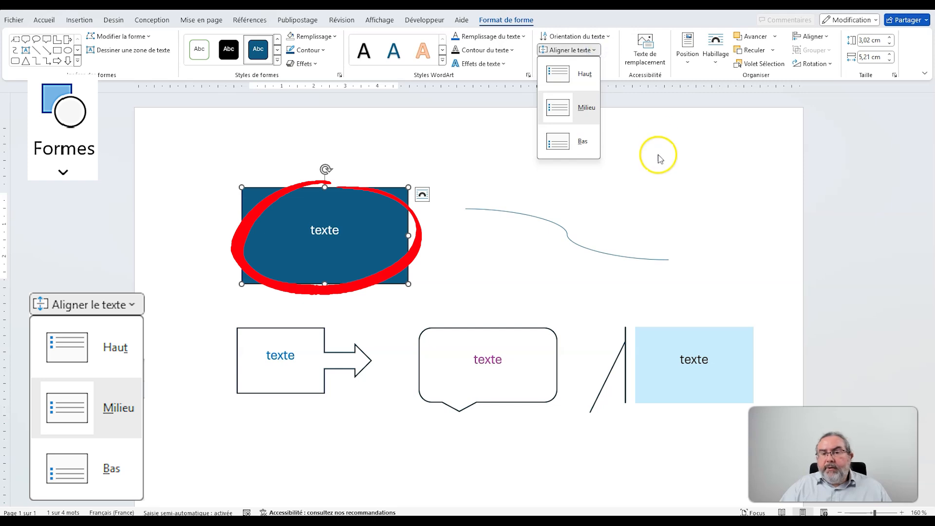
left_click(623, 126)
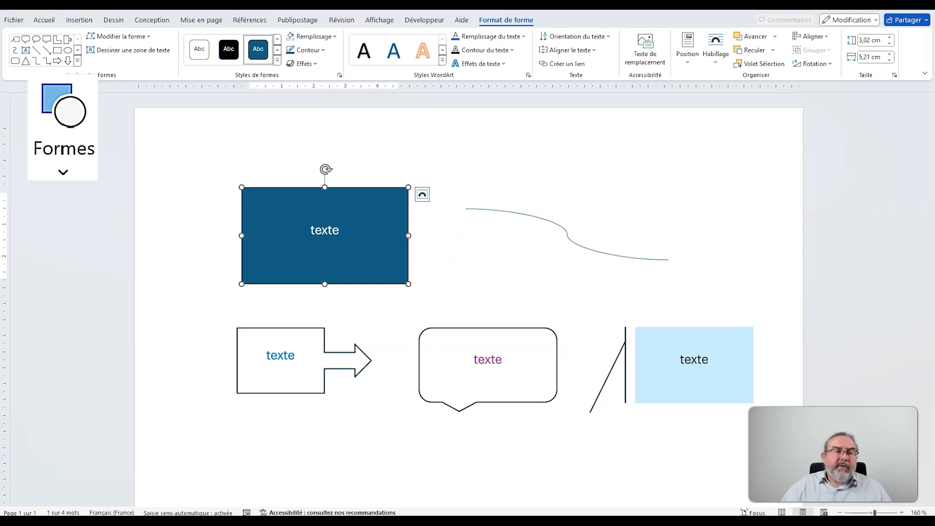
Step: Display the paragraph marks in the document and in the shapes' text
left_click(54, 22)
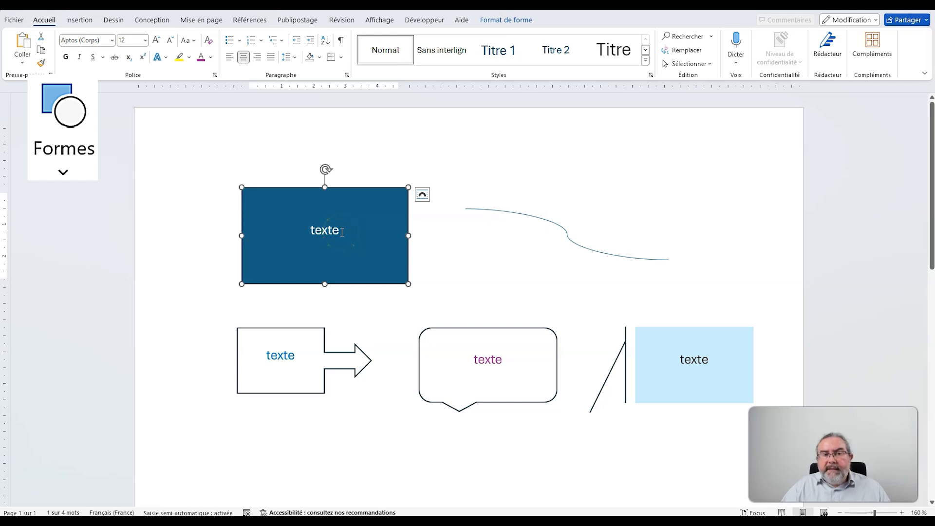
left_click(343, 41)
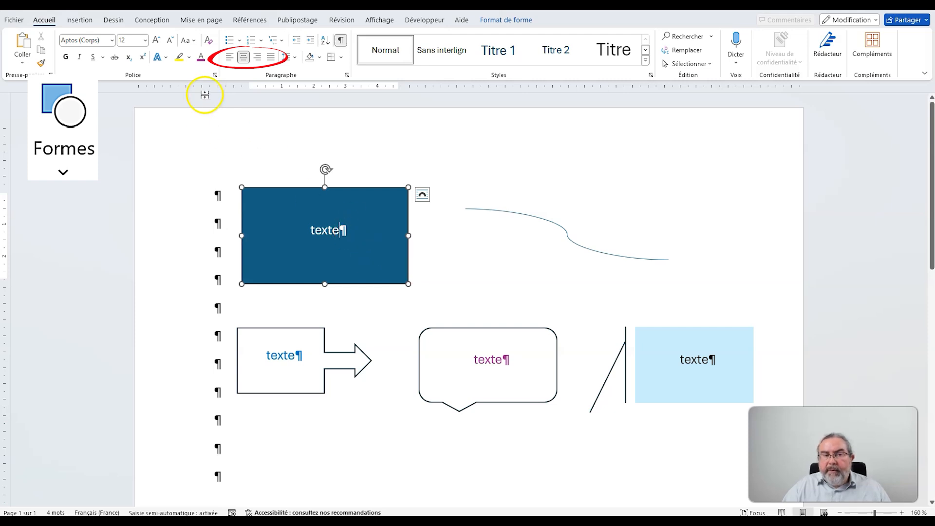
Step: Try left and right alignment for the blue rectangle's text, centre it again, and hide the paragraph marks
left_click(229, 58)
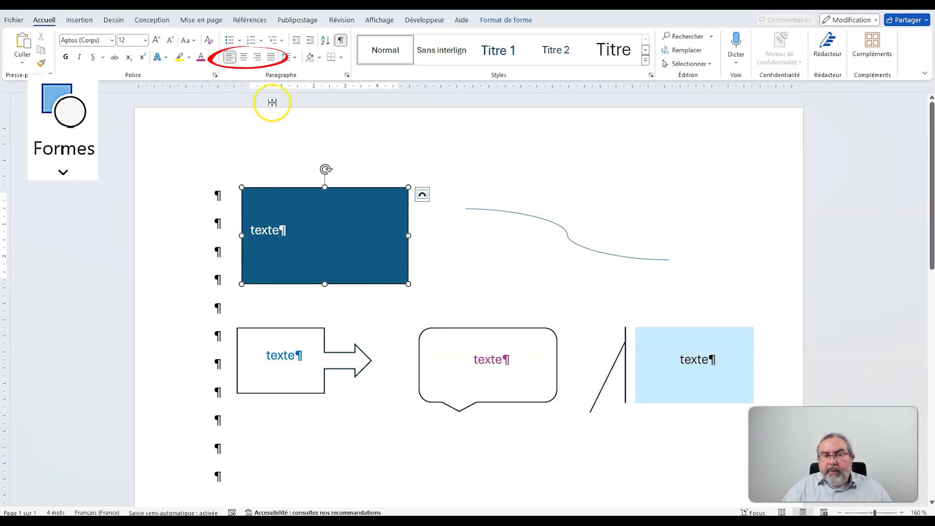
left_click(257, 58)
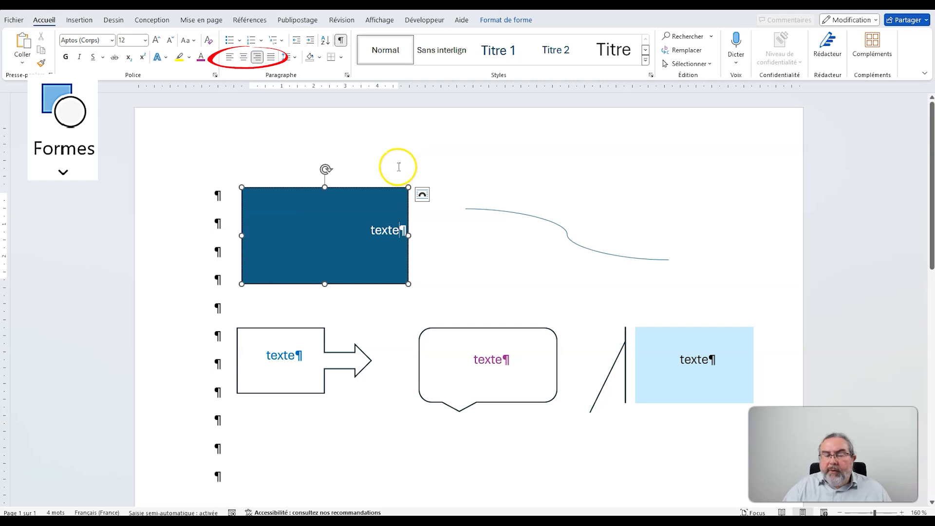
key("ctrl+e")
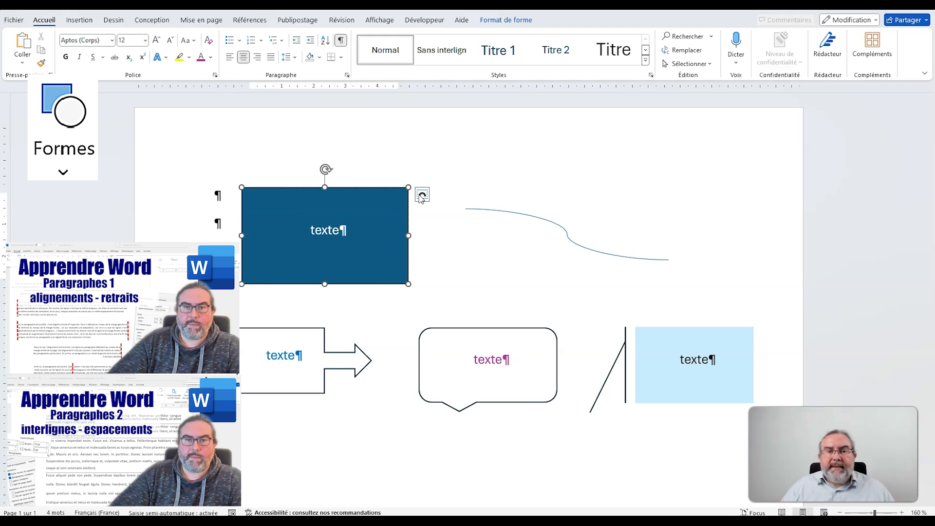
key("ctrl+shift+8")
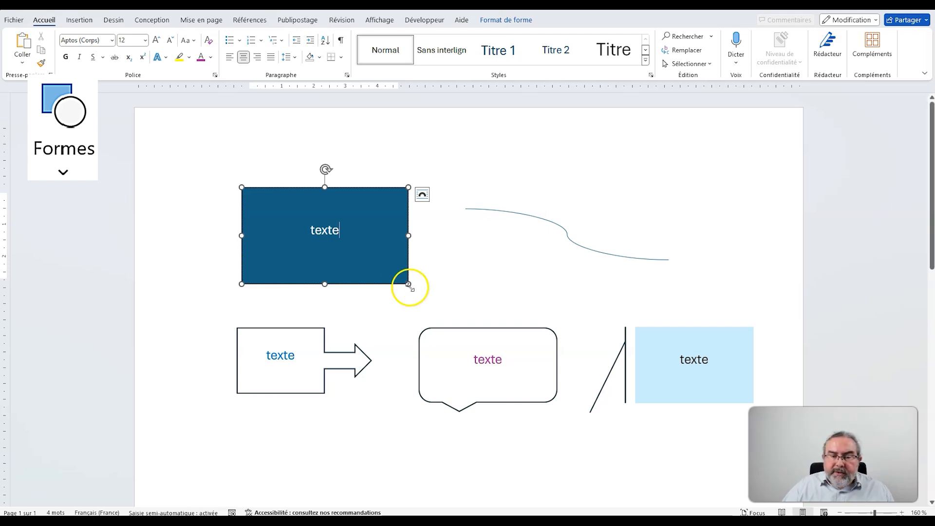
Step: Shrink the blue rectangle to about 0,64 cm high by 1,39 cm wide and reduce its text to size 11
left_click_drag(408, 284, 286, 208)
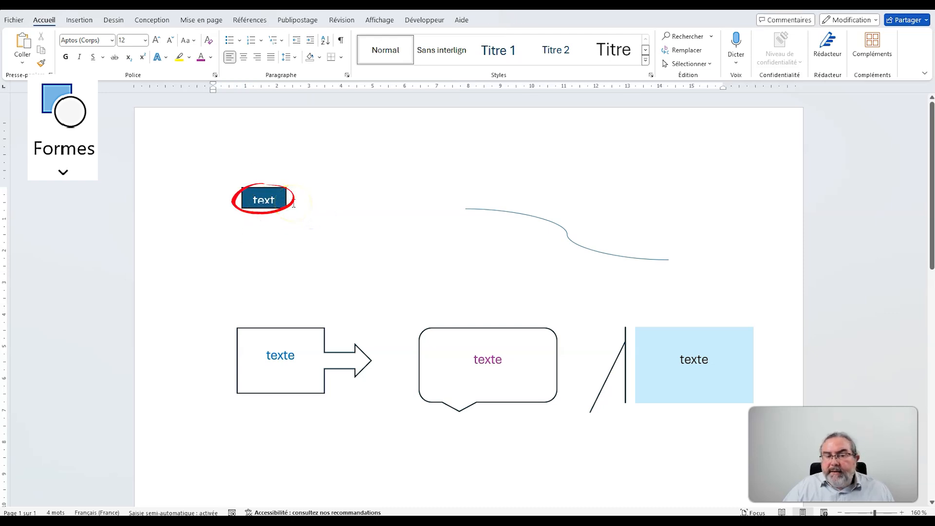
left_click(260, 198)
left_click(290, 232)
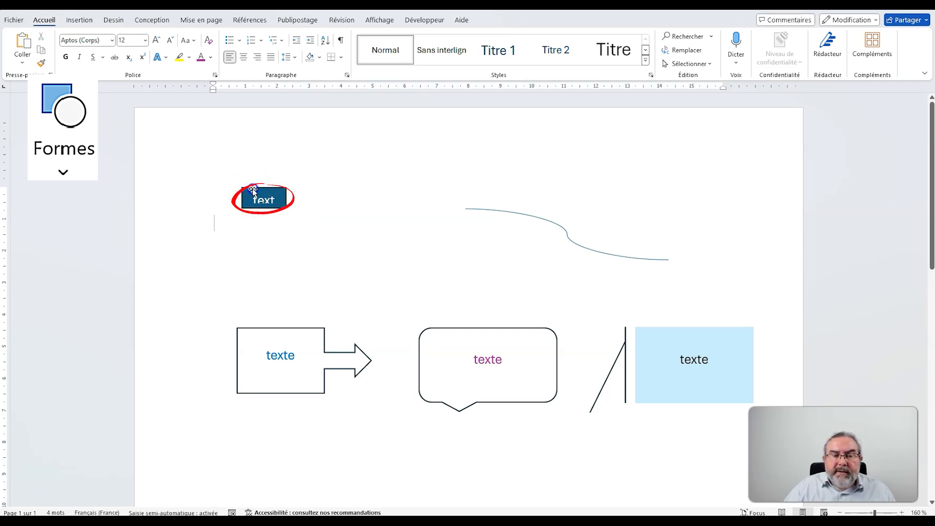
left_click(255, 188)
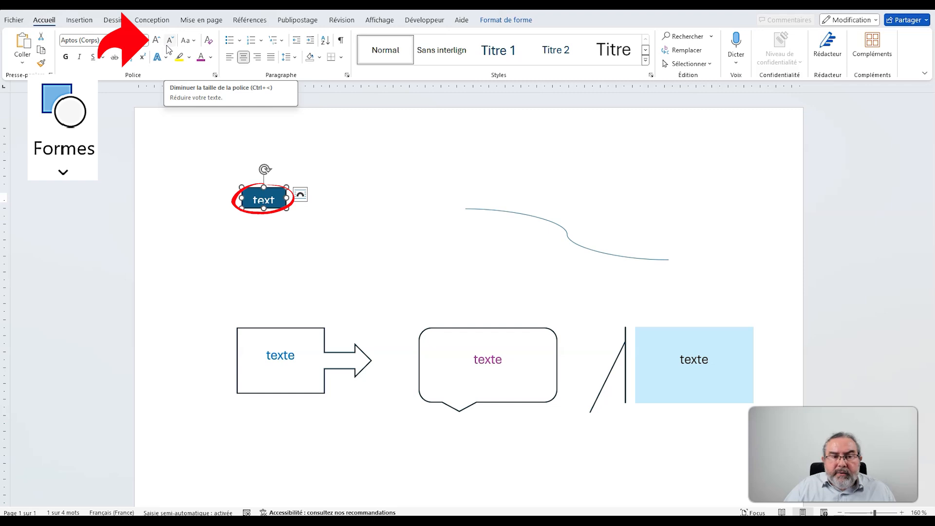
left_click(167, 45)
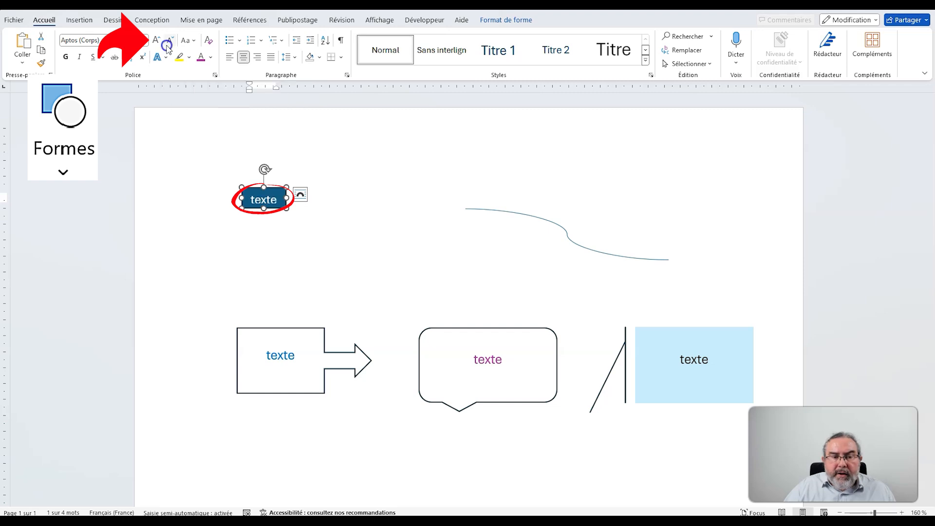
left_click(377, 285)
left_click(264, 199)
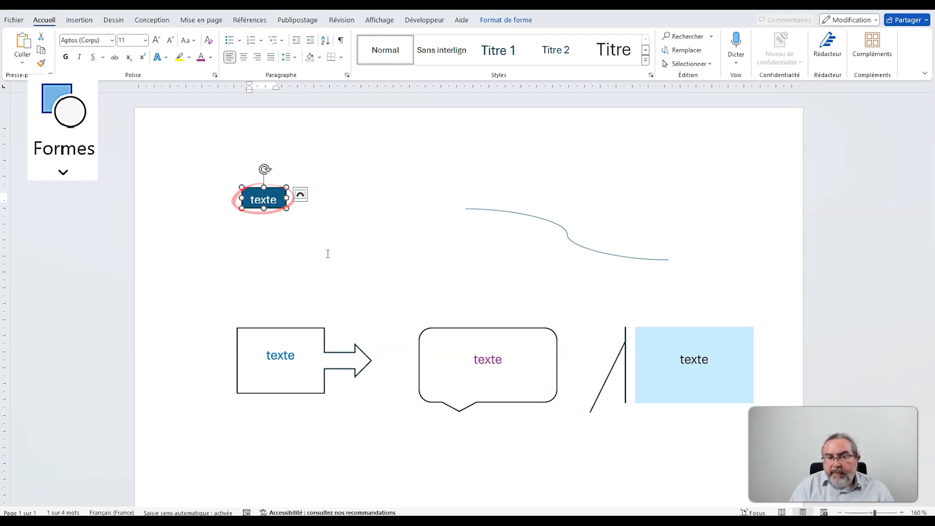
Step: Open the blue rectangle's Format de la forme options, look at its effects, and display the Zone de texte settings
left_click(506, 20)
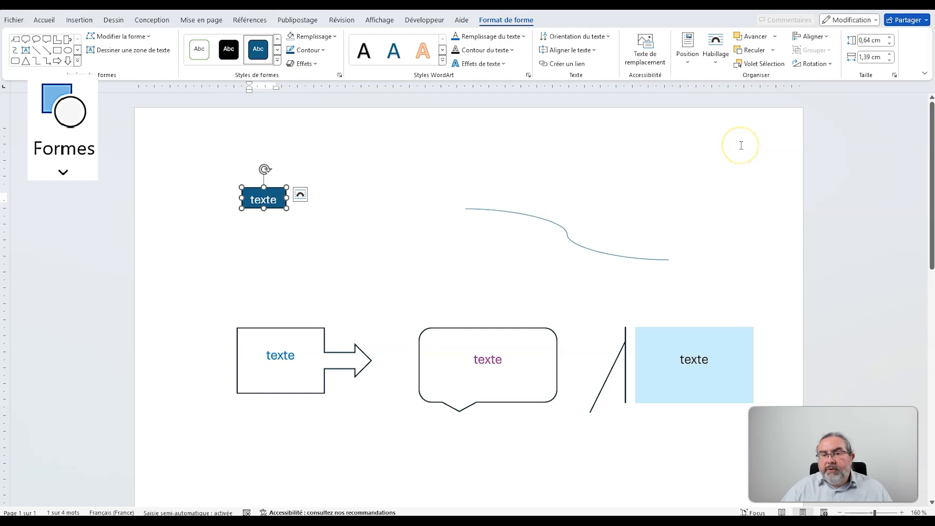
right_click(273, 189)
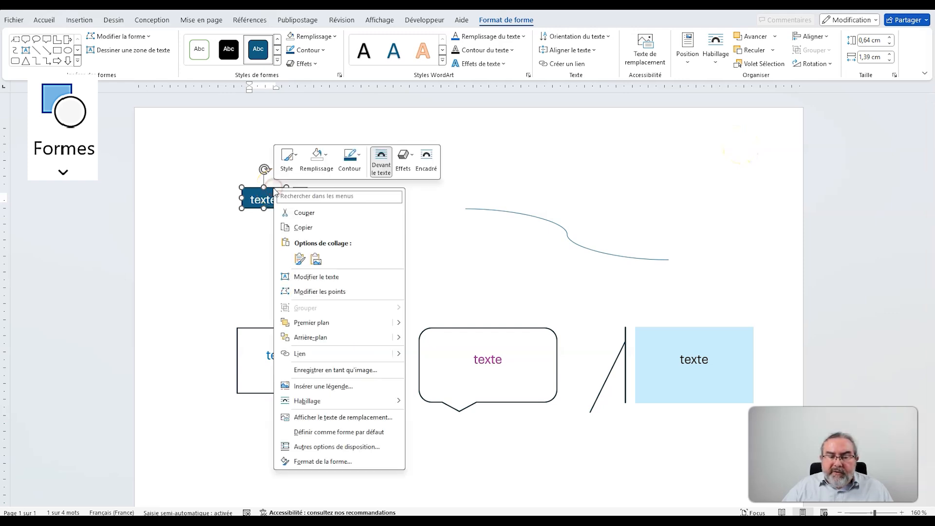
left_click(315, 462)
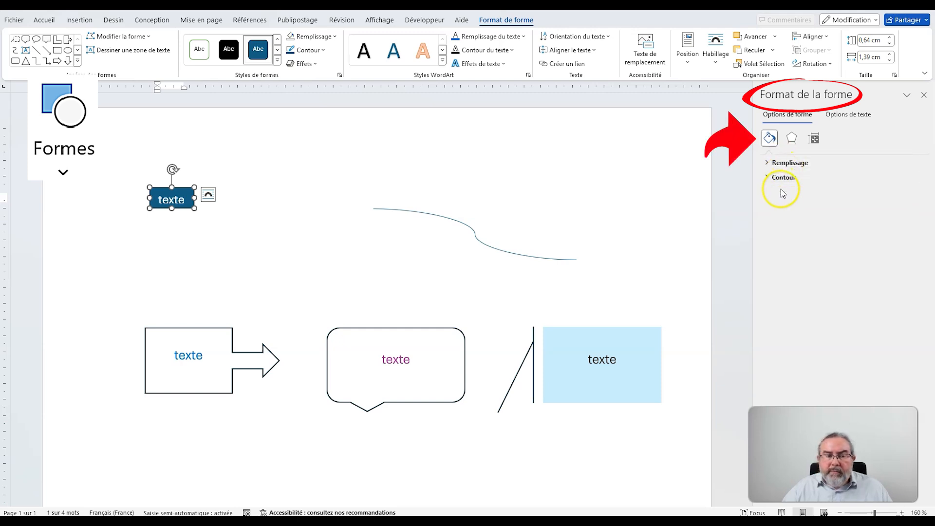
left_click(792, 139)
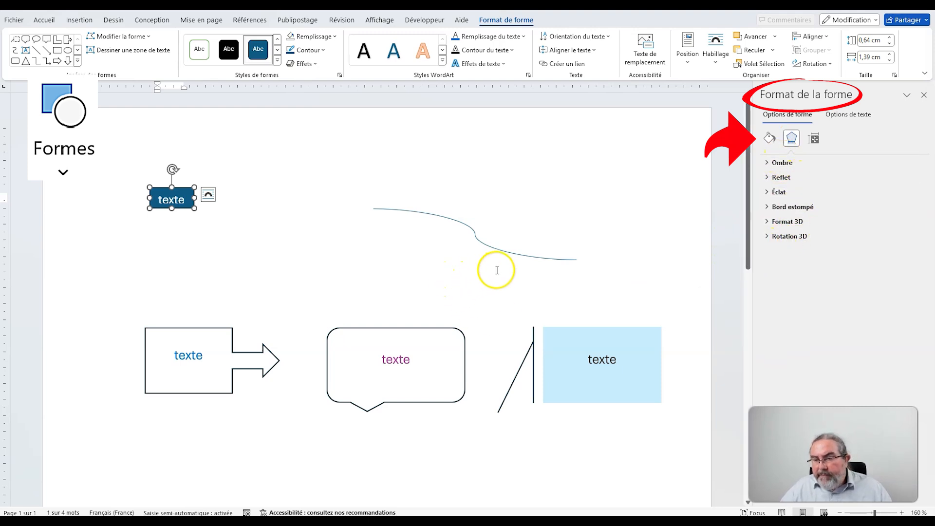
left_click(819, 145)
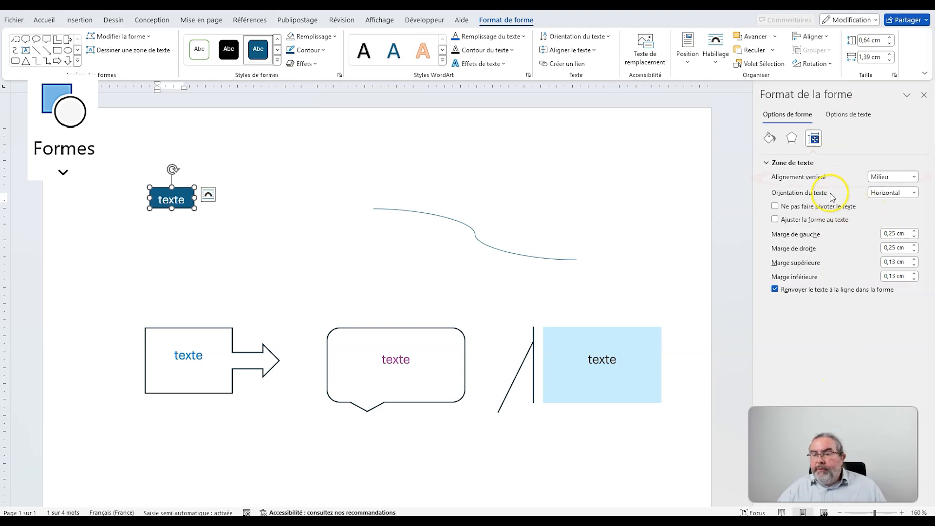
Step: Examine the vertical alignment and text orientation choices in the blue rectangle's Zone de texte settings
left_click(914, 176)
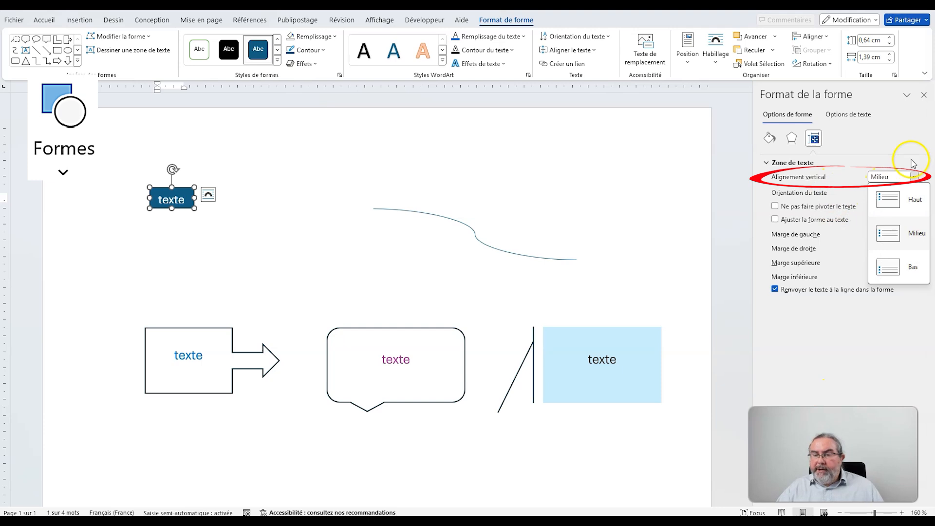
left_click(909, 142)
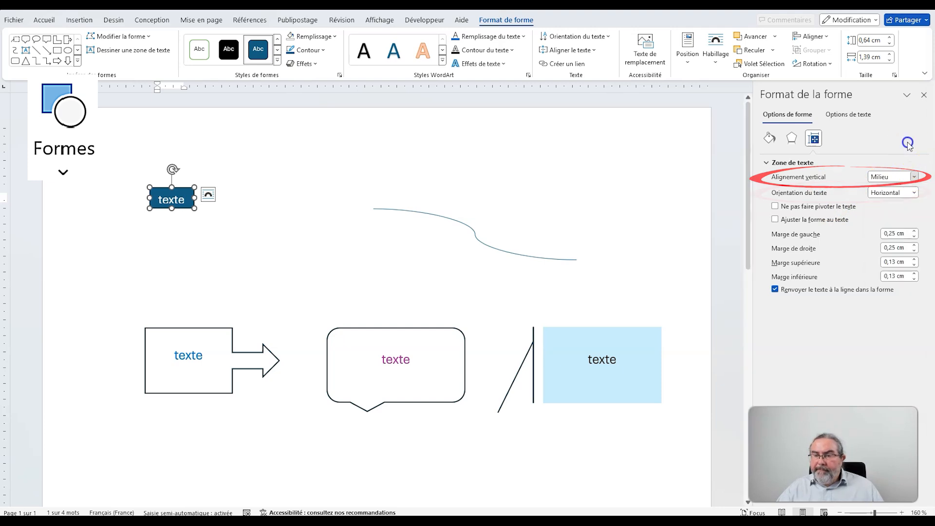
left_click(914, 193)
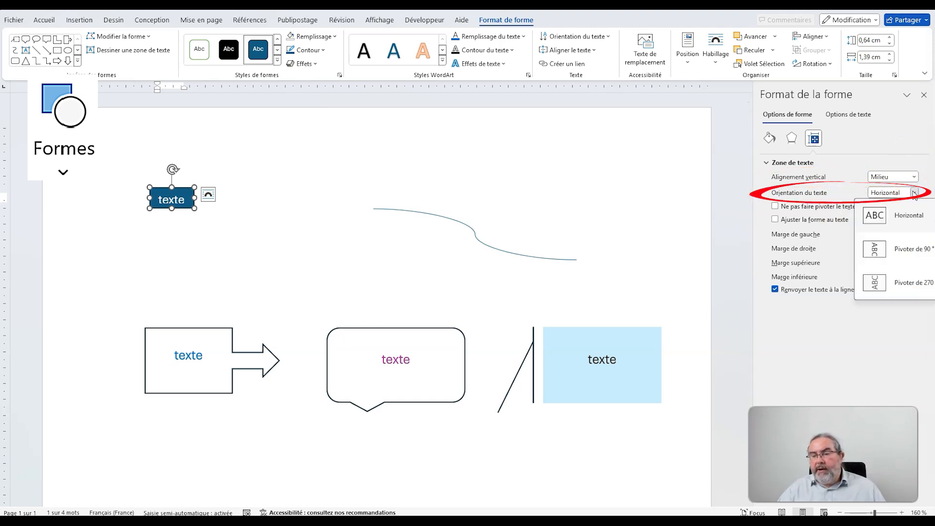
left_click(891, 167)
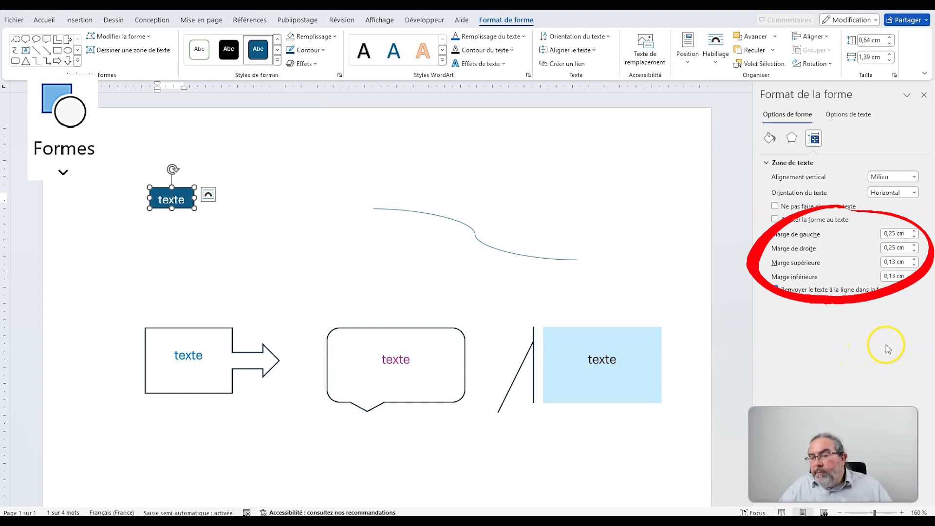
Step: Set the blue rectangle's left, right, upper and lower internal text margins to 0 cm
left_click(896, 235)
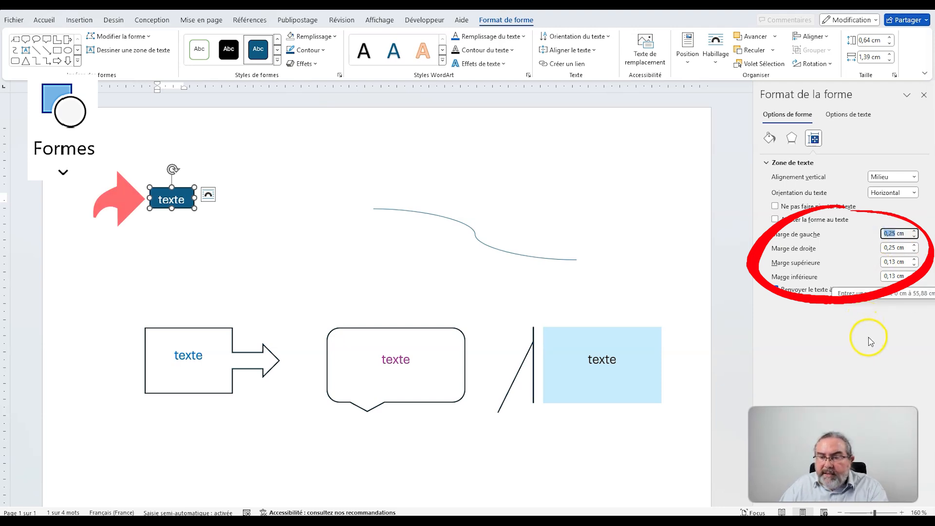
type("0")
key("Tab")
type("0")
key("Tab")
type("0")
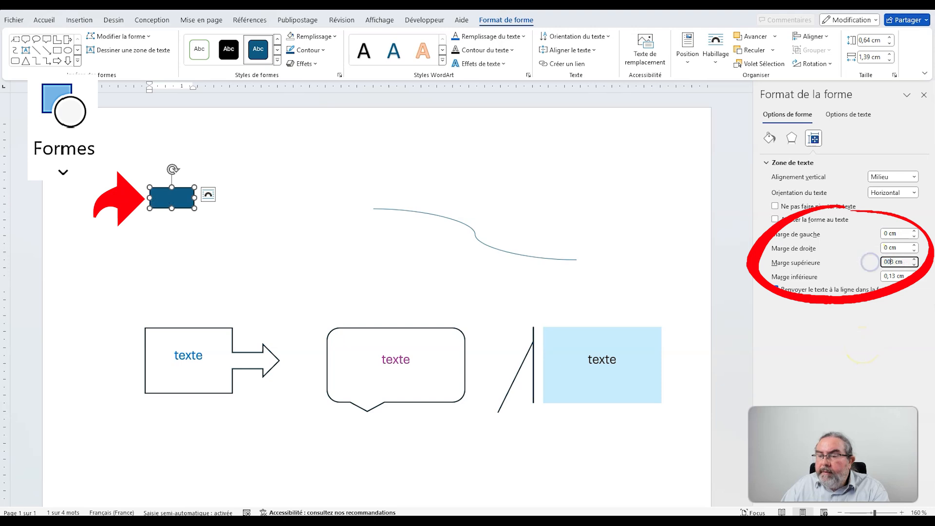
left_click(892, 277)
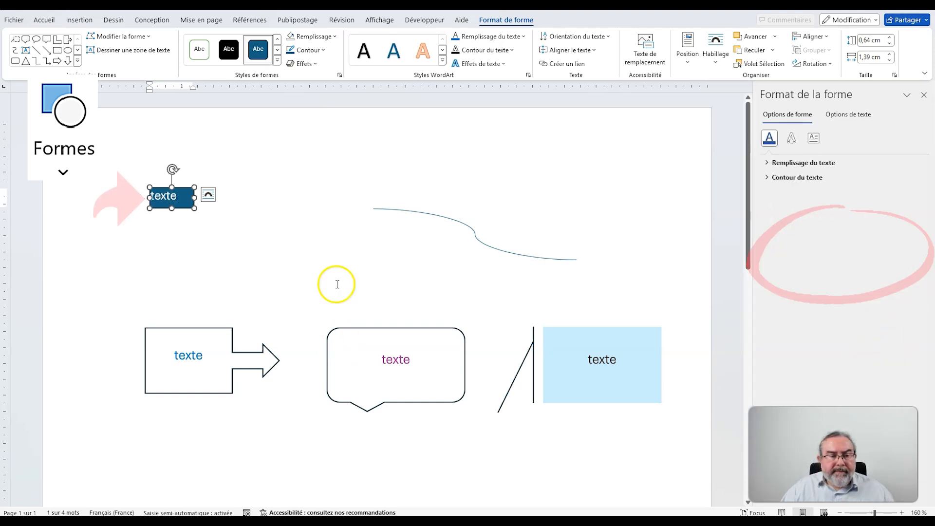
Step: Try the blue rectangle at a larger size and fitted tightly around its text, and enlarge it to about 3,35 by 2,57 cm
left_click_drag(194, 208, 213, 244)
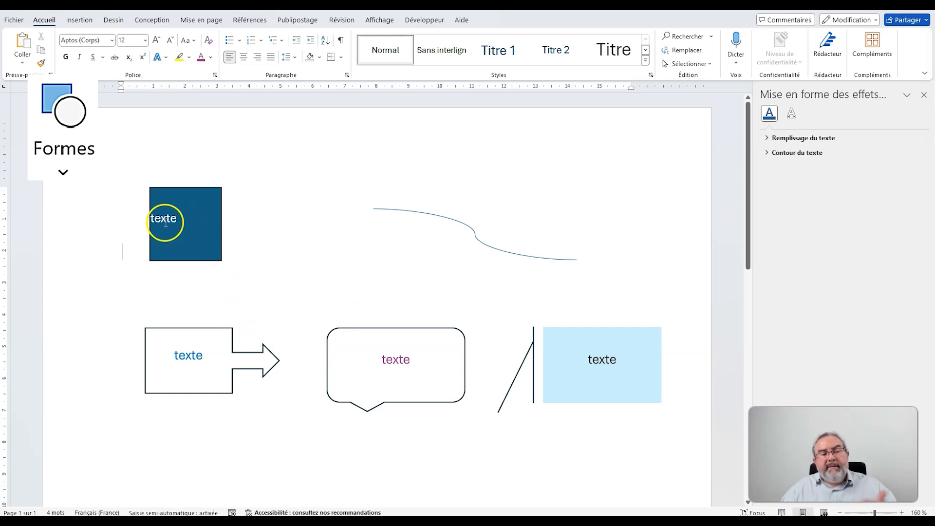
left_click(220, 259)
left_click_drag(221, 260, 179, 205)
left_click(199, 228)
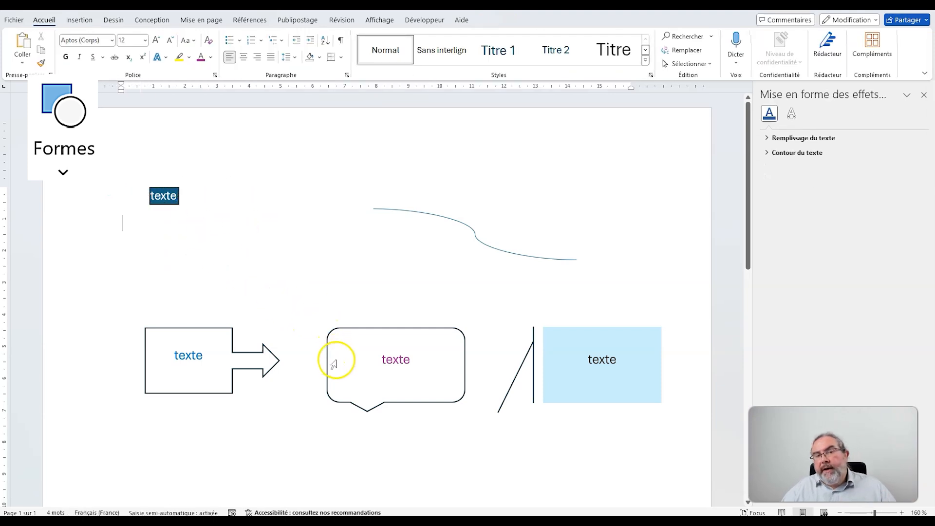
left_click(341, 297)
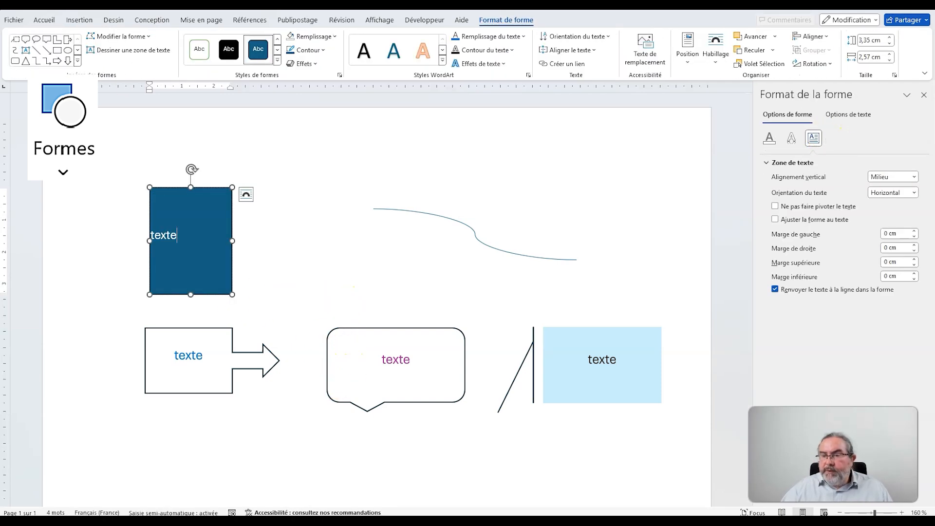
Step: Check the blue rectangle's vertical alignment choices, and set its paragraph to Simple line spacing with 0 pt after
left_click(914, 177)
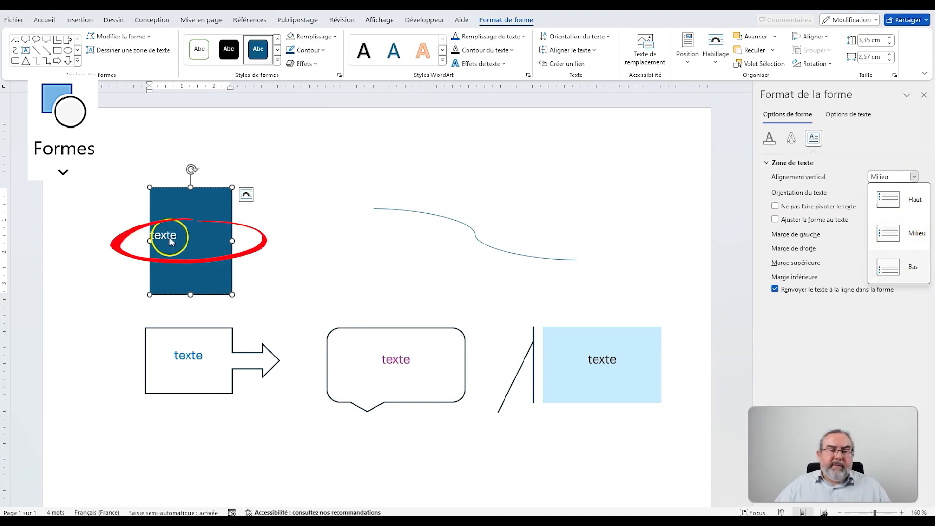
left_click(430, 354)
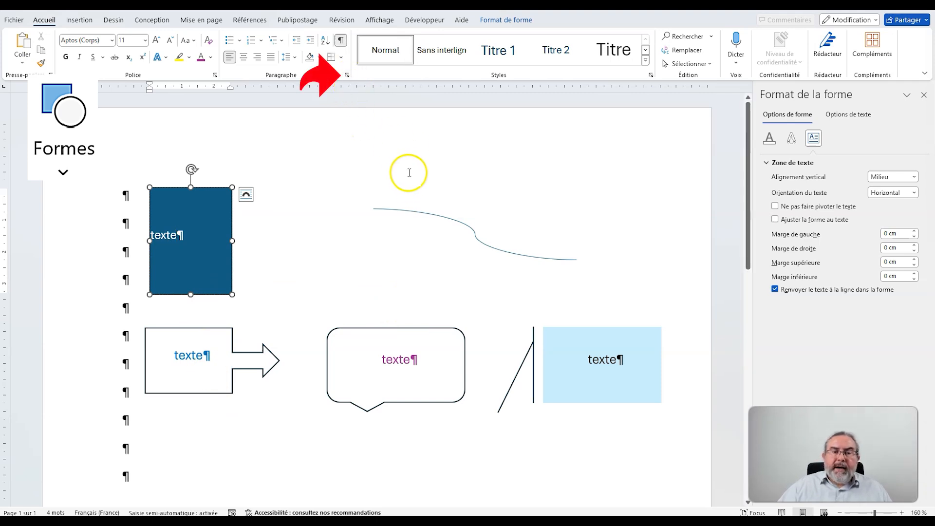
left_click(348, 77)
left_click(422, 276)
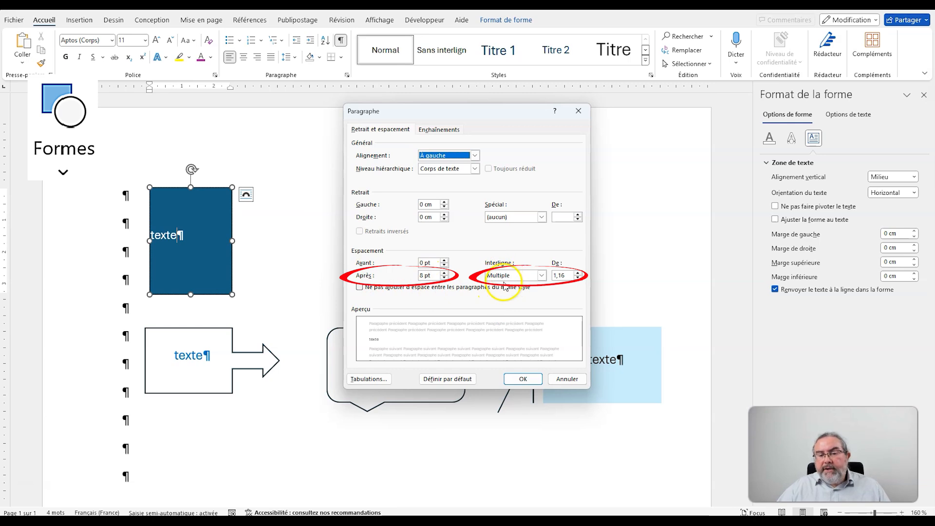
left_click(541, 275)
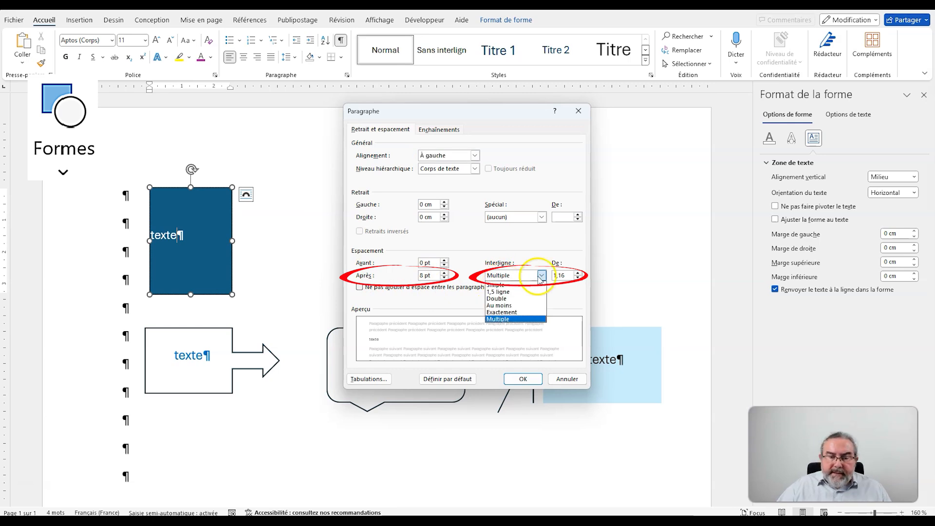
left_click(511, 285)
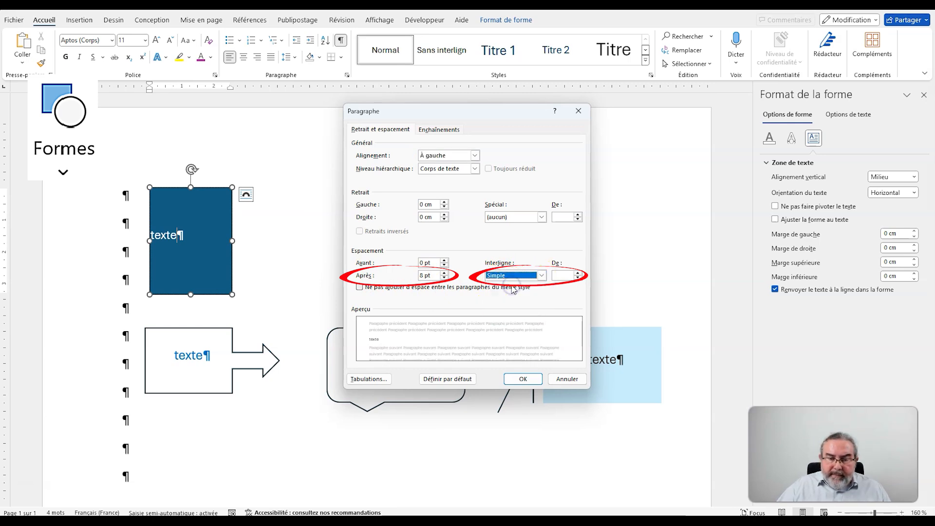
left_click(444, 277)
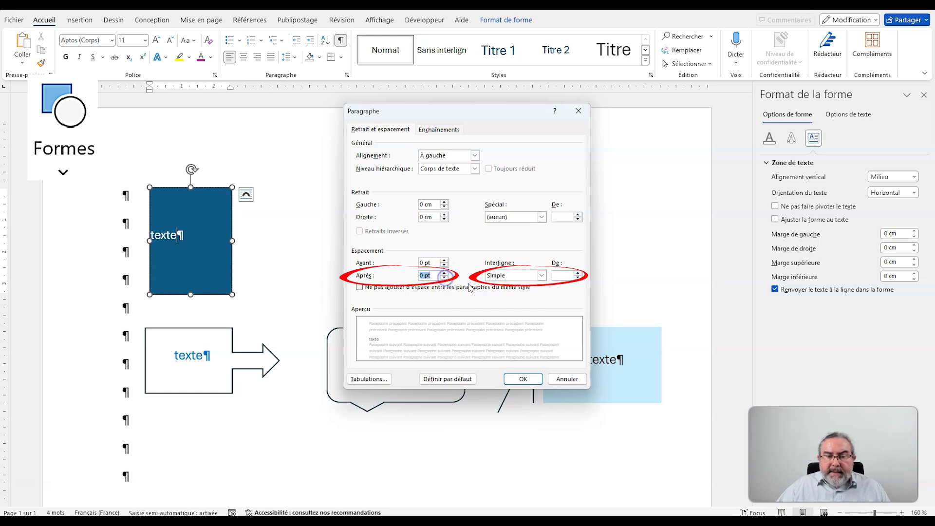
left_click(534, 379)
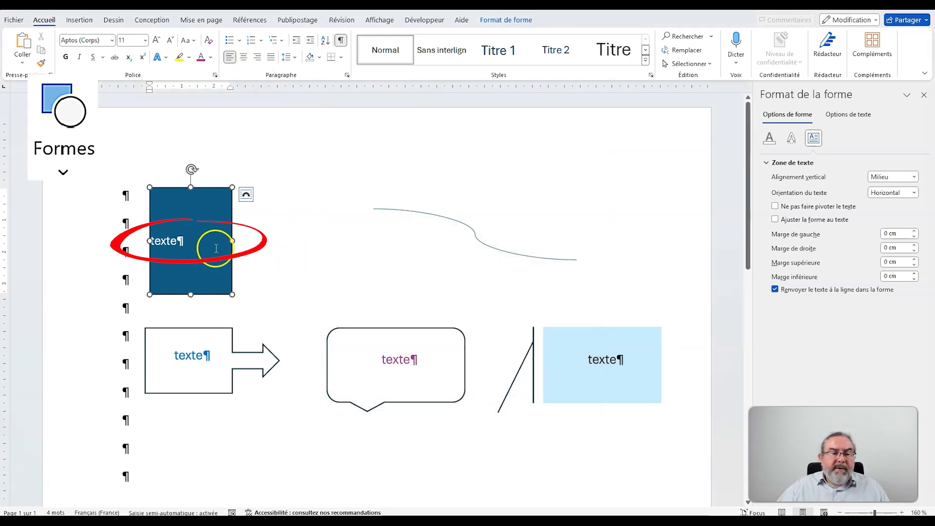
Step: Centre the blue rectangle's text horizontally and shrink the rectangle closely around it
left_click(243, 57)
left_click_drag(233, 294, 212, 219)
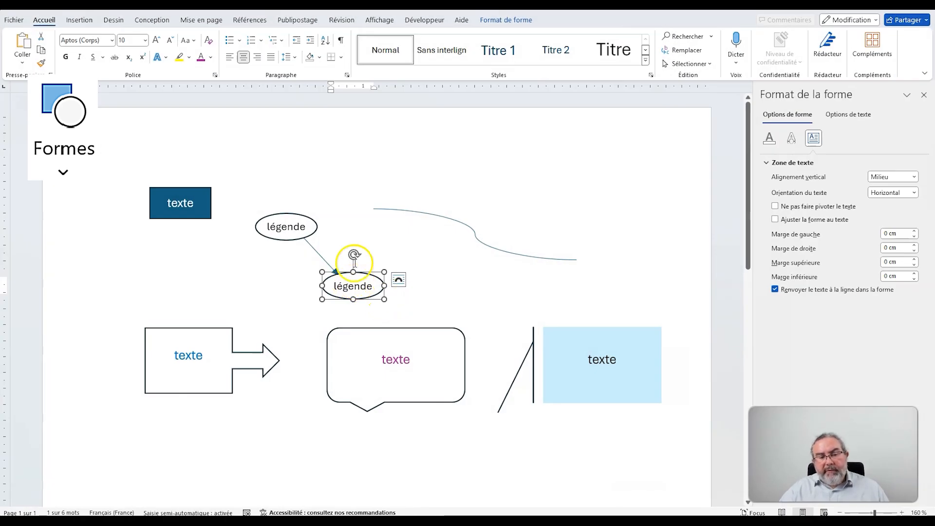
Step: Rotate the lower légende ellipse together with its text until it is almost upside down
left_click_drag(353, 254, 356, 309)
left_click(356, 309)
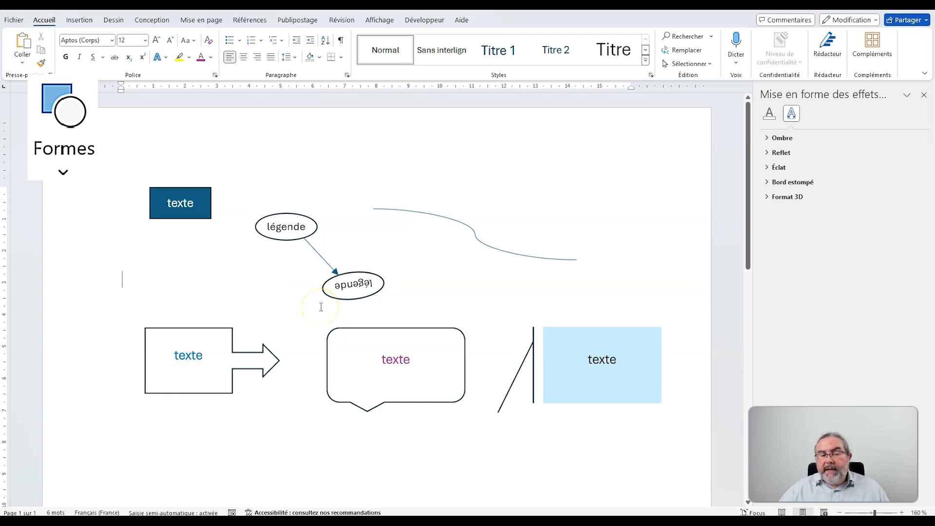
Step: Enable Ne pas faire pivoter le texte in the blue rectangle's Zone de texte settings
left_click(205, 193)
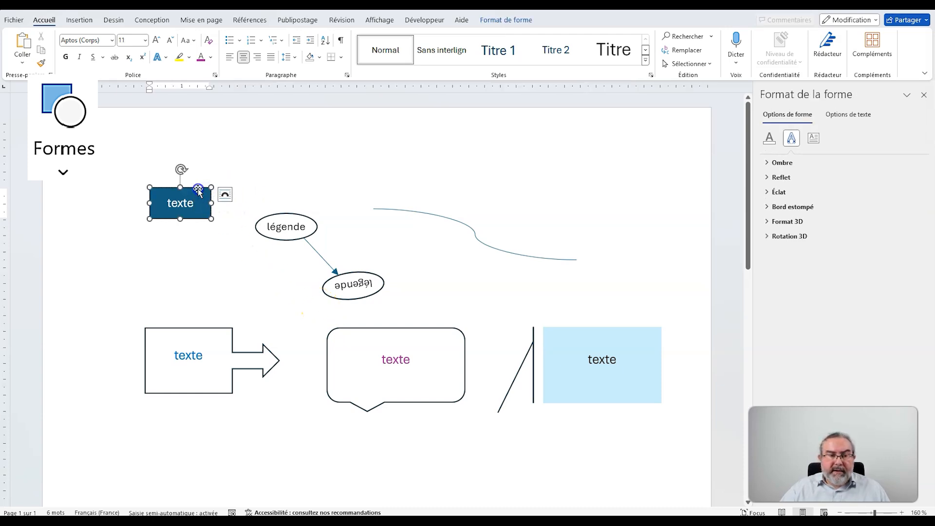
mouse_move(180, 170)
left_mouse_down()
mouse_move(199, 171)
mouse_move(215, 217)
mouse_move(143, 234)
mouse_move(132, 192)
mouse_move(165, 159)
mouse_move(179, 163)
left_mouse_up()
left_click(814, 139)
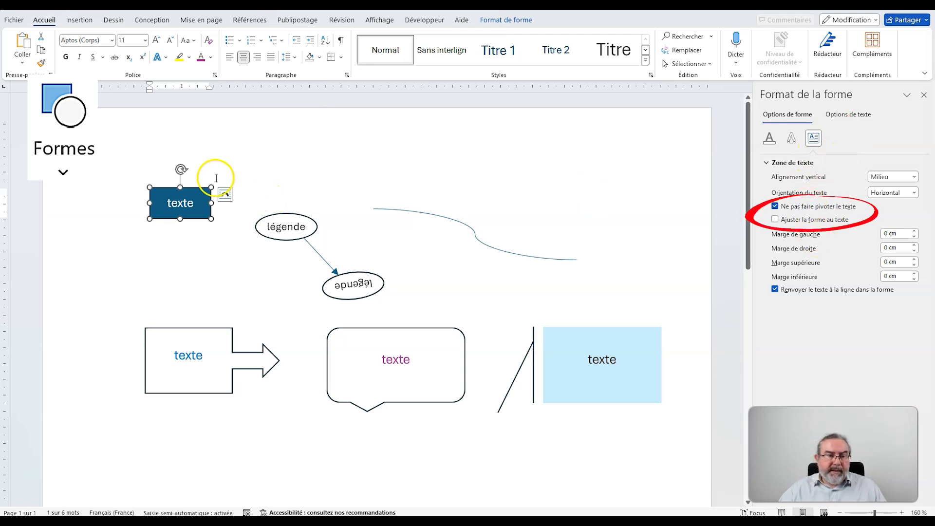
Step: Try rotating the blue rectangle slightly with Ne pas faire pivoter le texte enabled
mouse_move(181, 169)
left_mouse_down()
mouse_move(196, 170)
mouse_move(187, 151)
mouse_move(122, 143)
mouse_move(165, 246)
mouse_move(202, 259)
mouse_move(211, 217)
mouse_move(200, 174)
left_mouse_up()
left_click(277, 197)
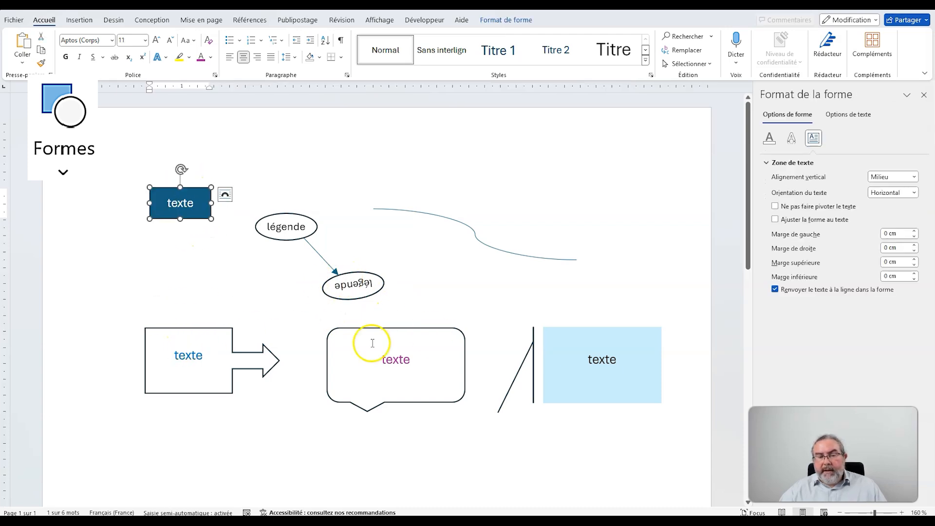
Step: Enable Ajuster la forme au texte for the blue rectangle and extend its text to "Texte très longs"
left_click(774, 220)
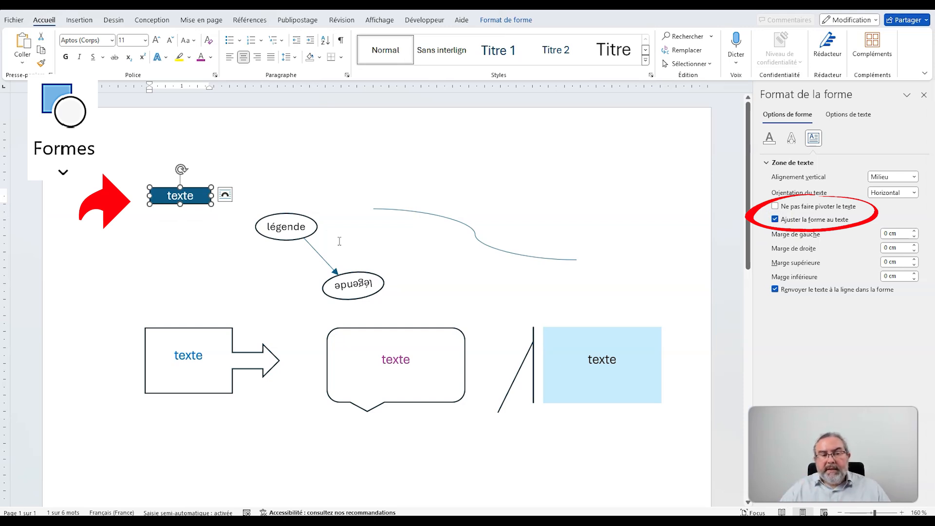
left_click(200, 194)
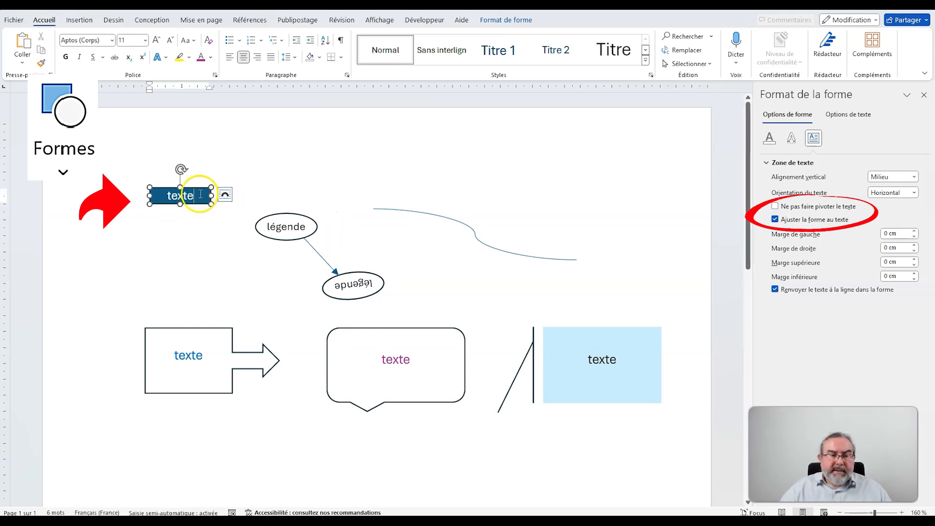
type("très")
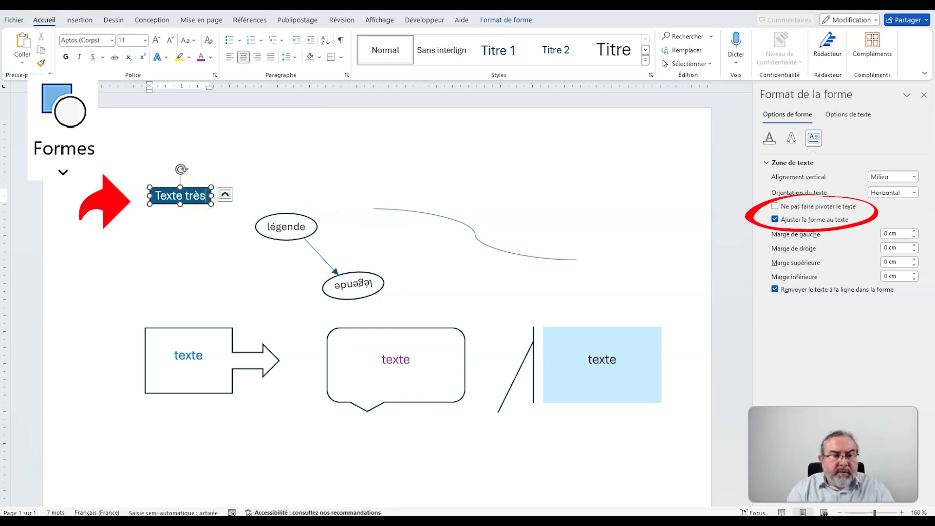
type(" longs")
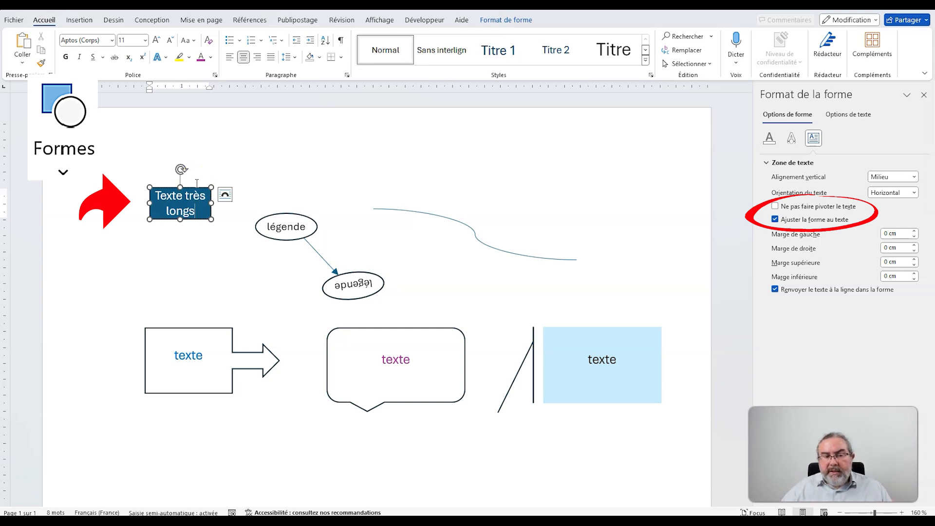
Step: Disable Ajuster la forme au texte and replace the blue rectangle's added words with repeated "très" until the text overflows
key("ctrl+z")
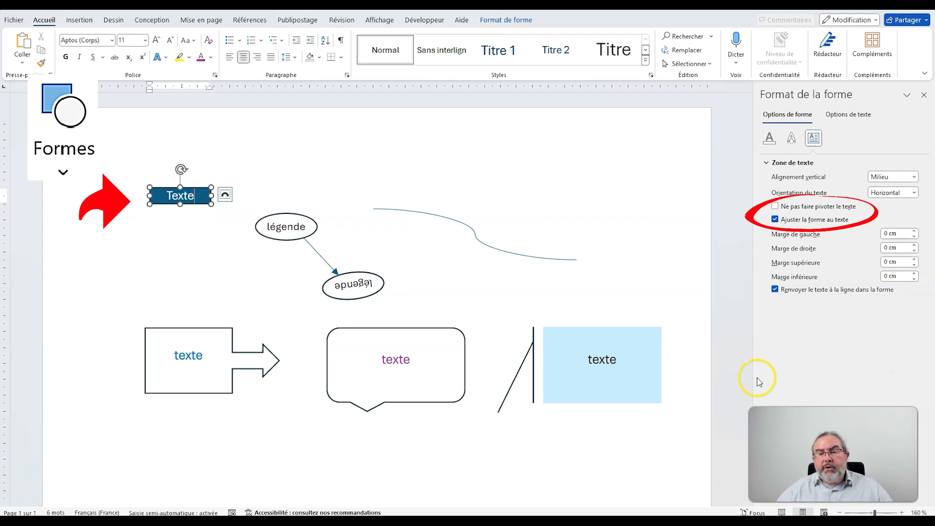
left_click(811, 218)
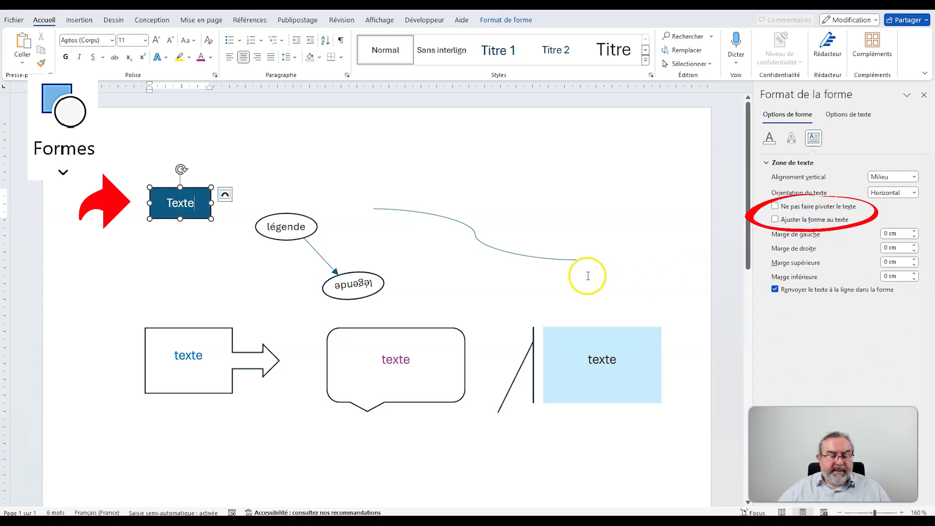
type("très très très ")
type("tr")
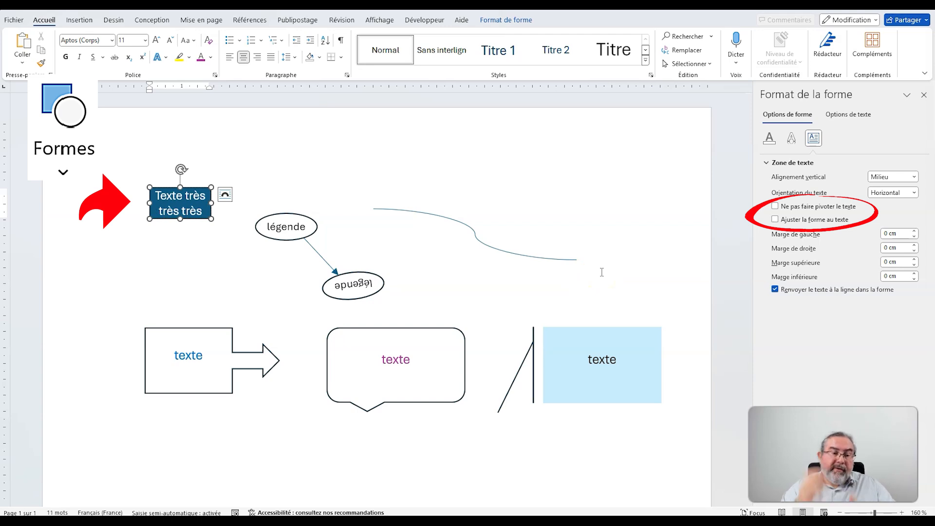
left_click(440, 277)
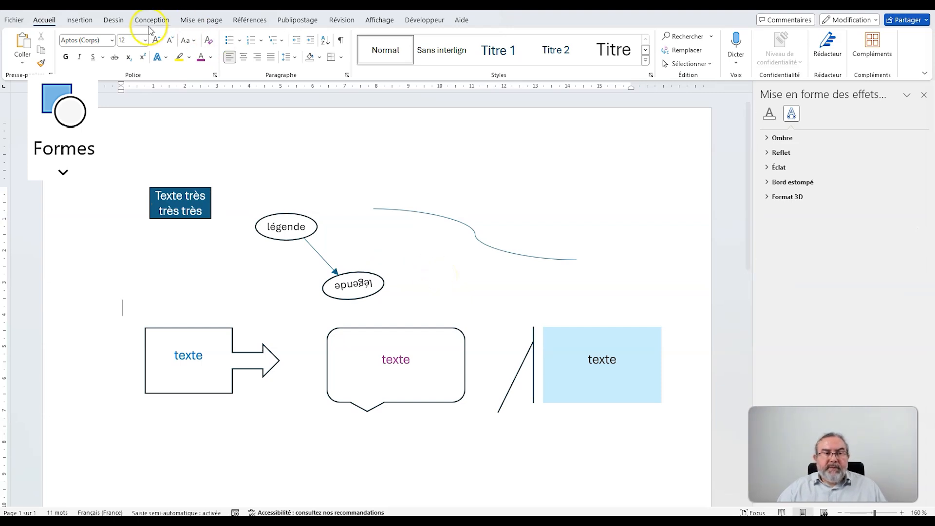
Step: Insert a Zone de texte simple and move it up to the right, over the end of the curved line
left_click(79, 20)
left_click(157, 54)
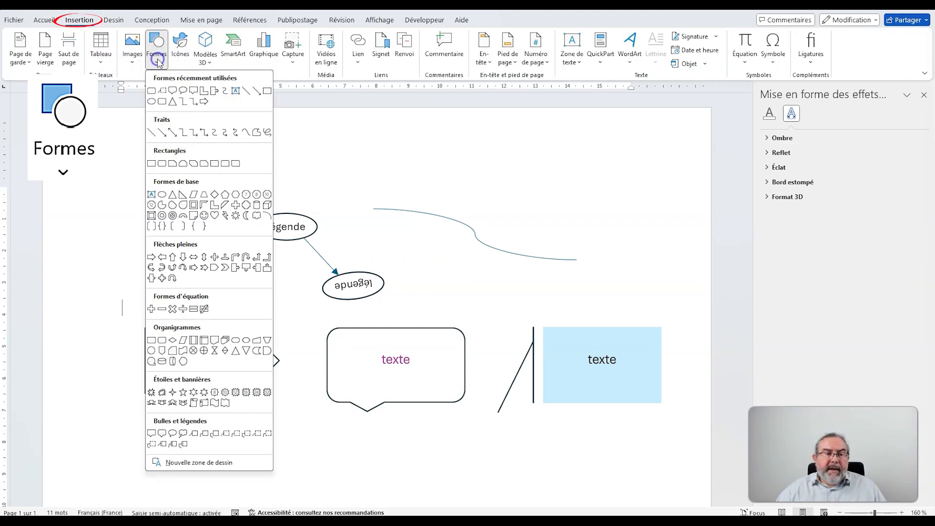
left_click(599, 136)
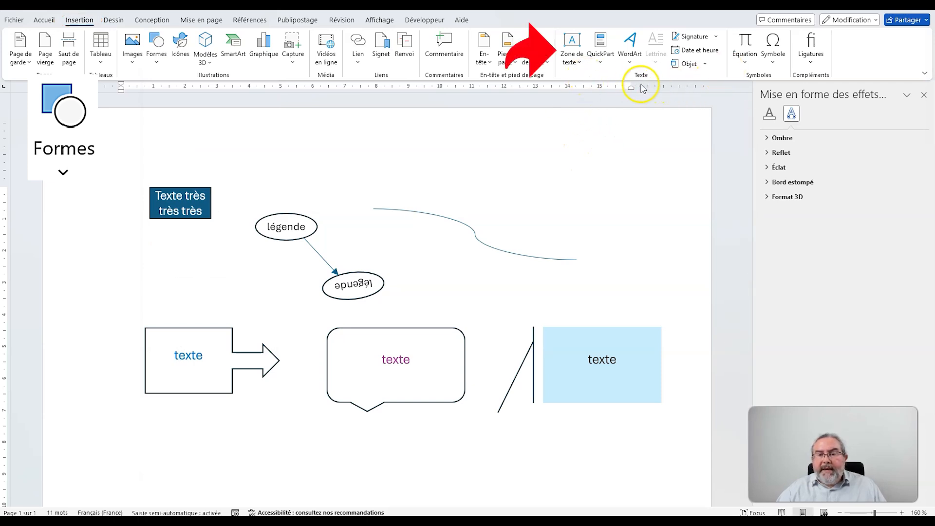
left_click(575, 66)
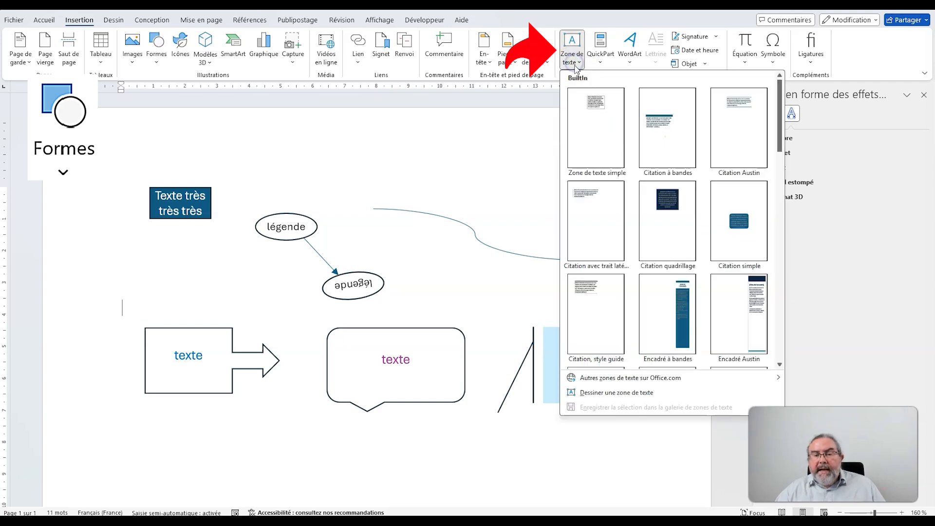
left_click(591, 120)
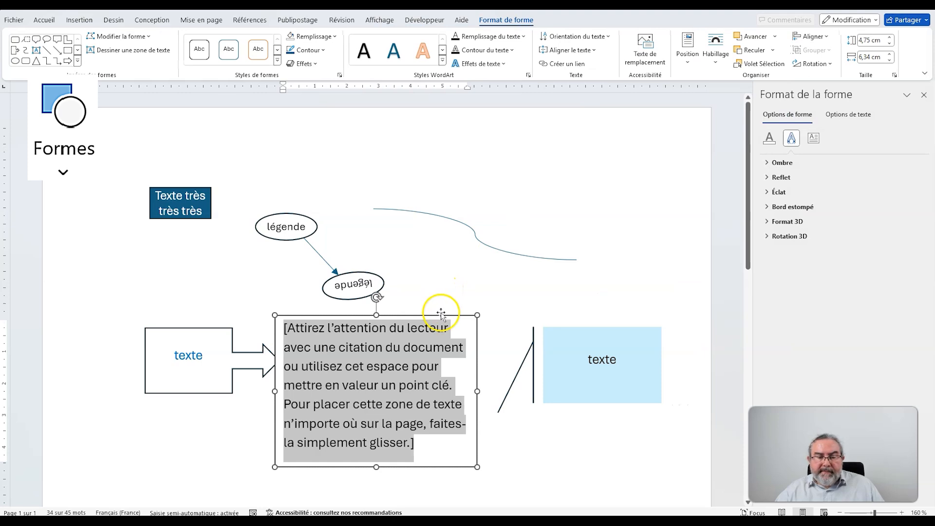
left_click_drag(440, 315, 507, 210)
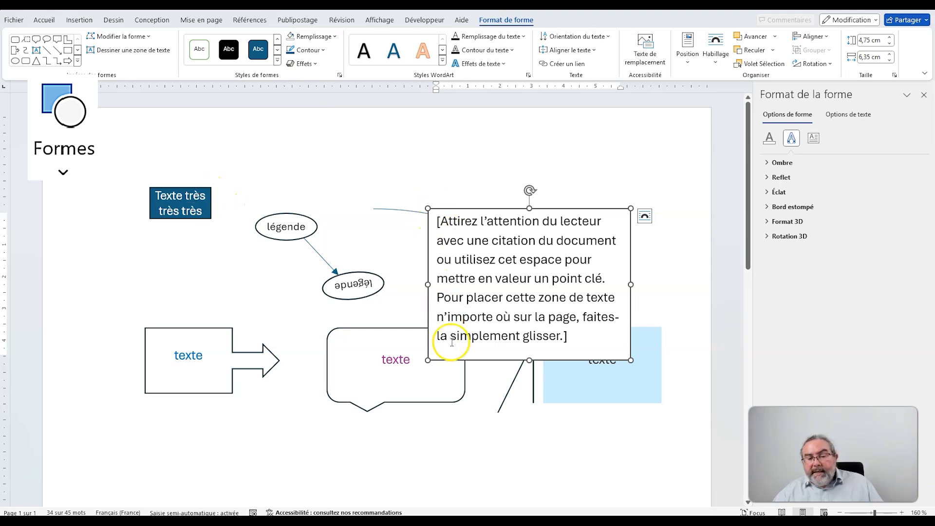
Step: Replace the new text box's placeholder with "texte" and shrink the box to 1,16 cm high by 3,51 cm wide
left_click(448, 224)
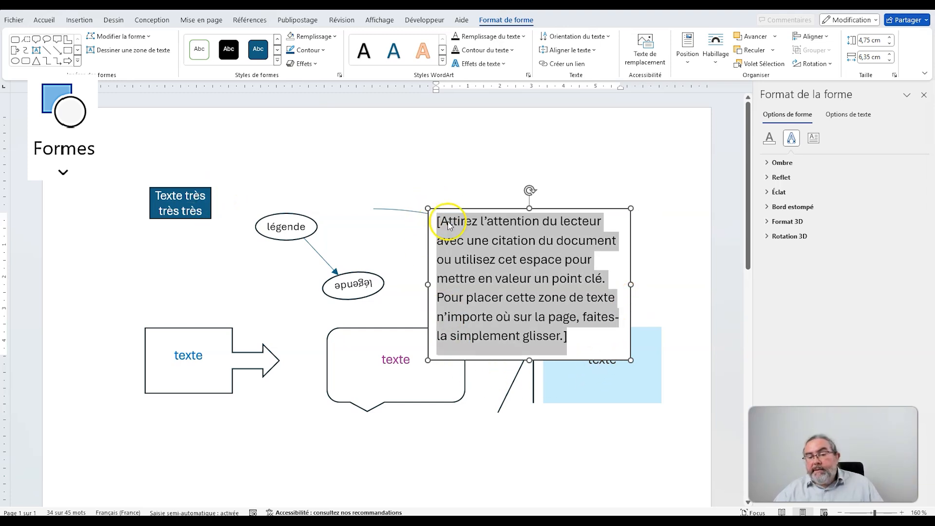
type("texte")
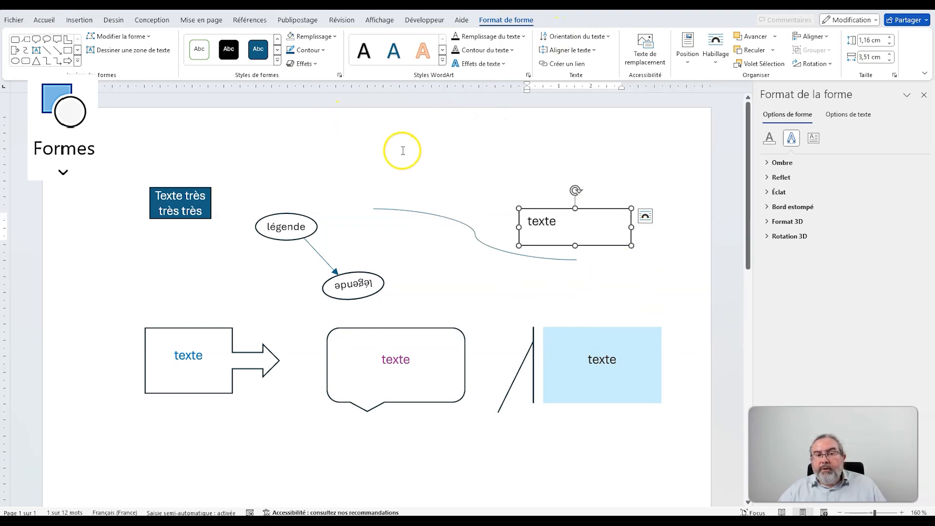
left_click(422, 200)
Step: Browse the built-in text box models and the option for drawing a text box
left_click(572, 52)
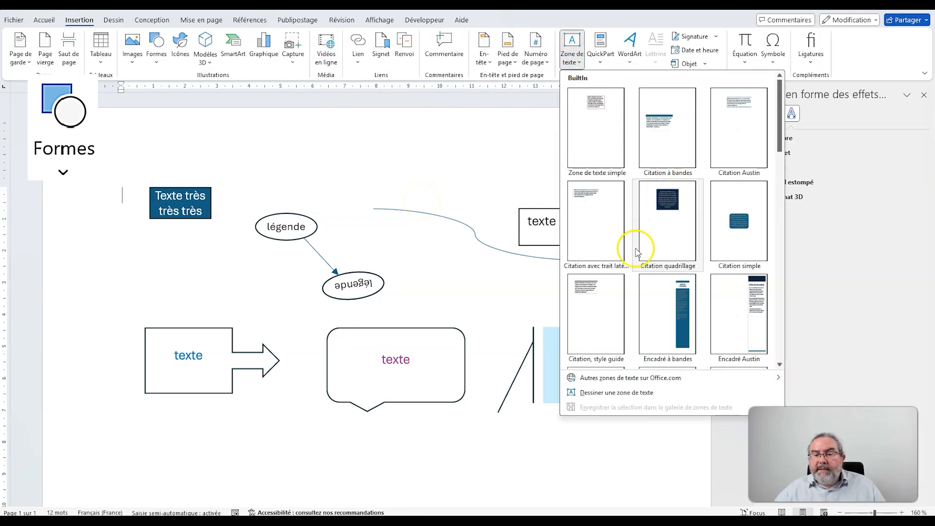
mouse_move(776, 147)
left_mouse_down()
mouse_move(767, 338)
mouse_move(784, 142)
left_mouse_up()
left_click(574, 393)
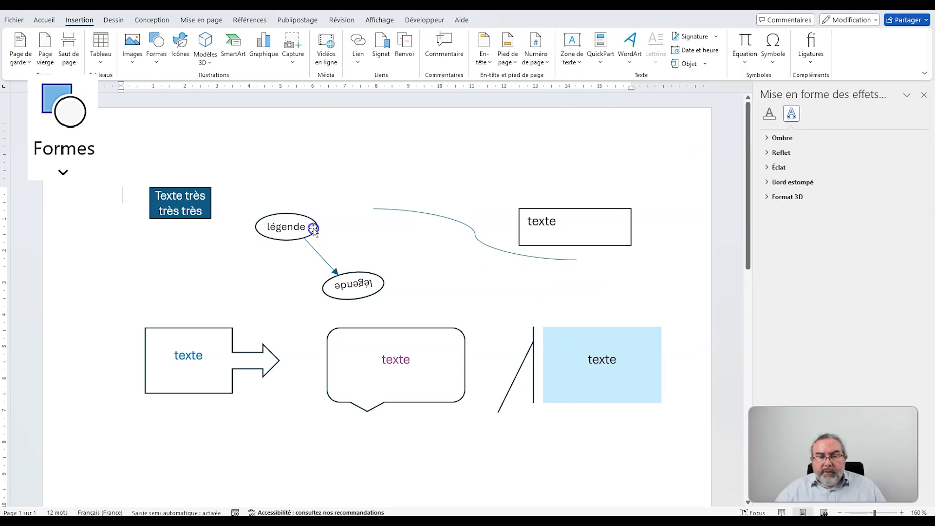
Step: Select the upper légende ellipse and review its Zone de texte settings and text options
left_click(314, 229)
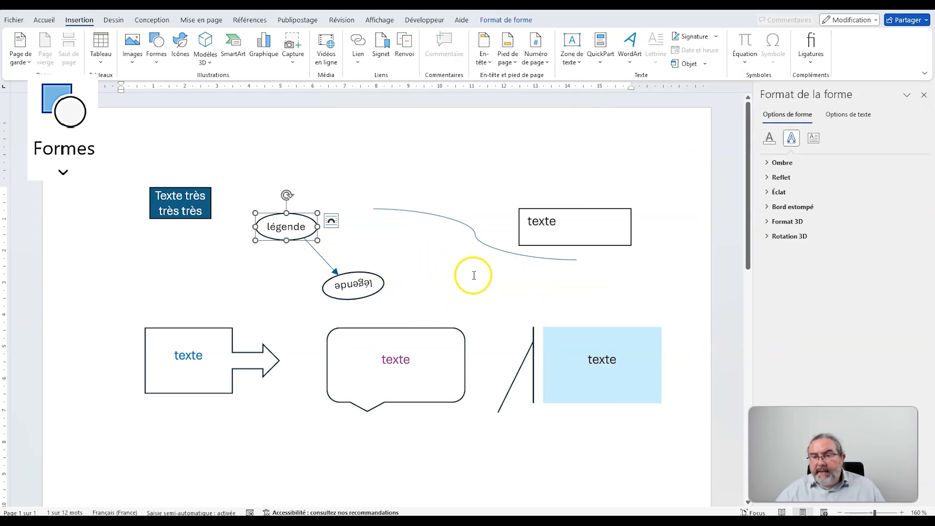
left_click(835, 117)
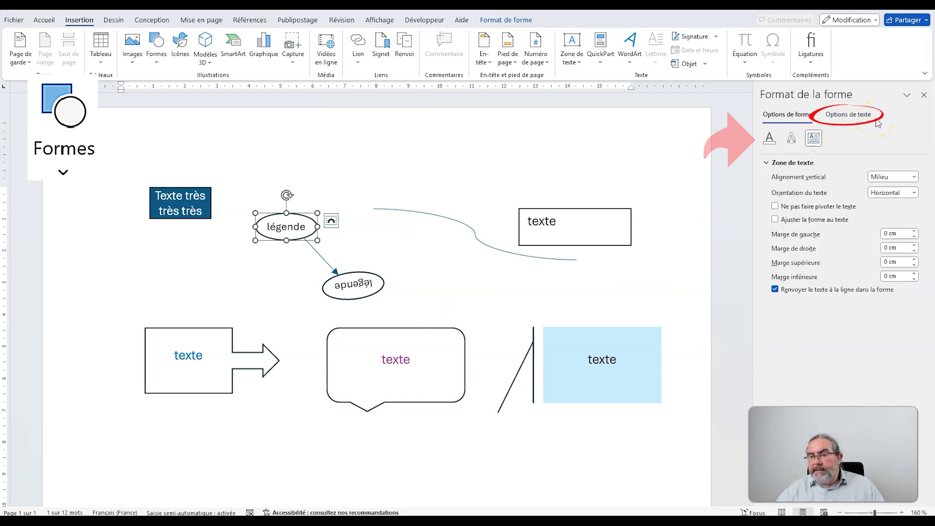
left_click(769, 139)
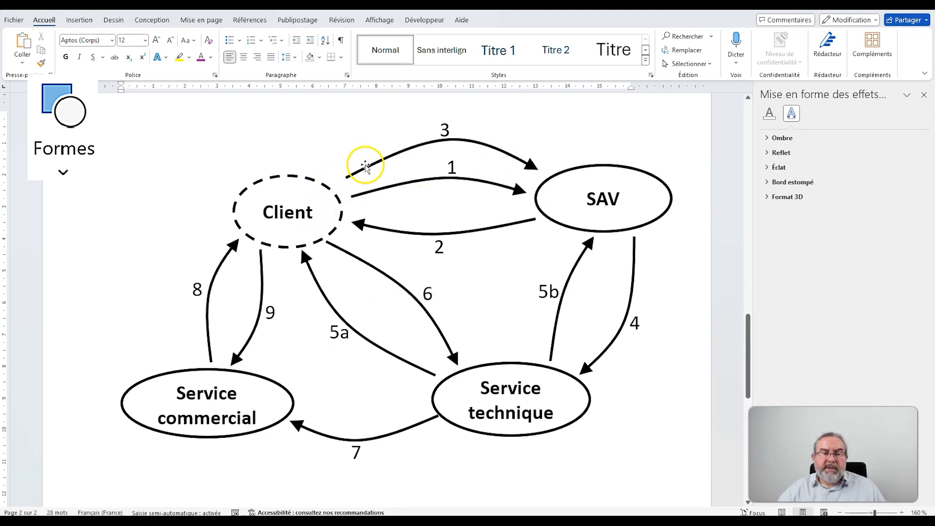
Step: Examine the curved arrows, number labels and ellipses that make up the Client and SAV flow diagram
left_click(366, 167)
left_click(494, 192)
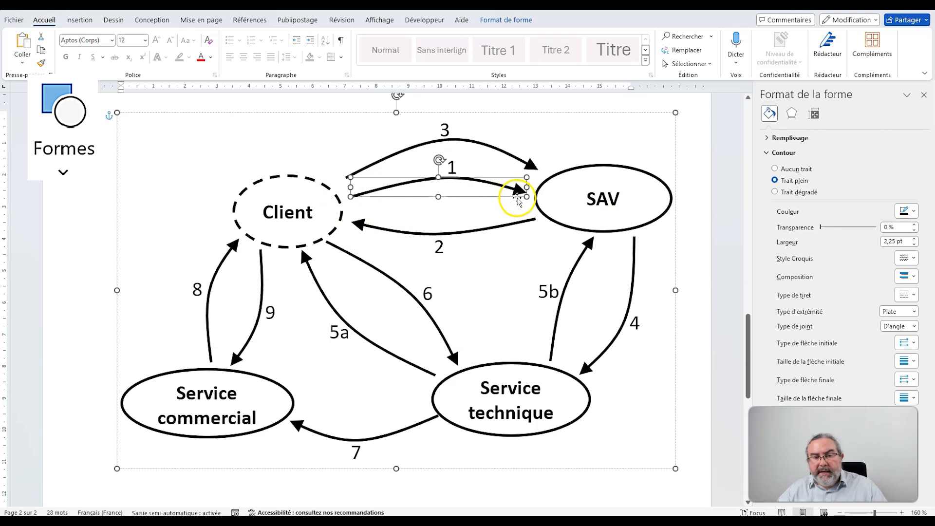
left_click(452, 169)
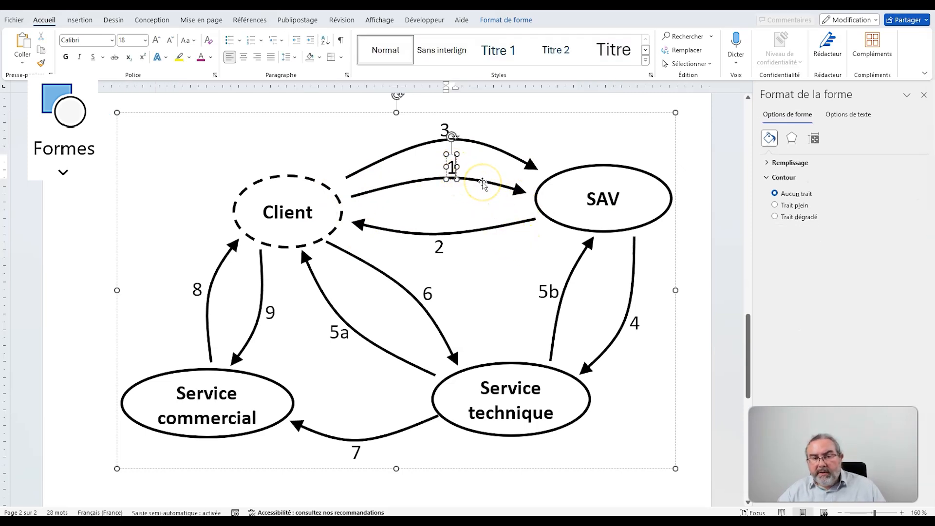
left_click(480, 187)
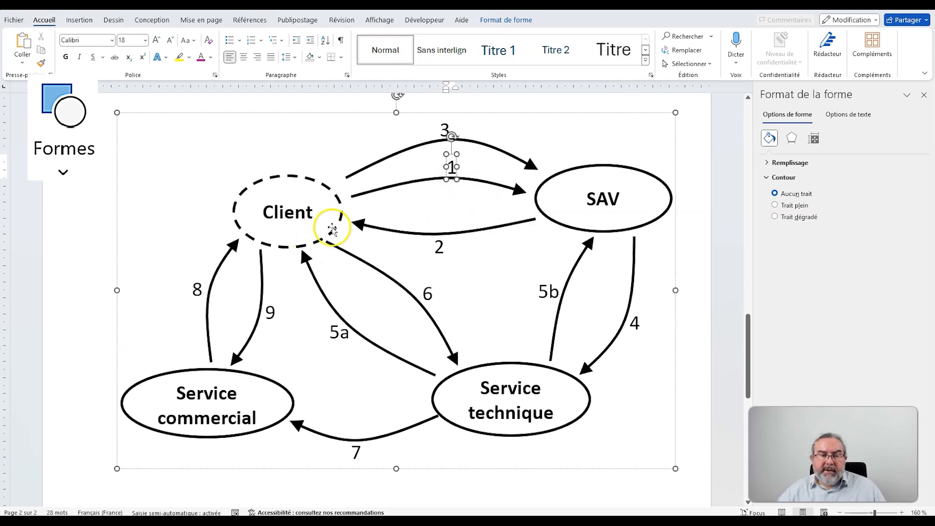
left_click(541, 194)
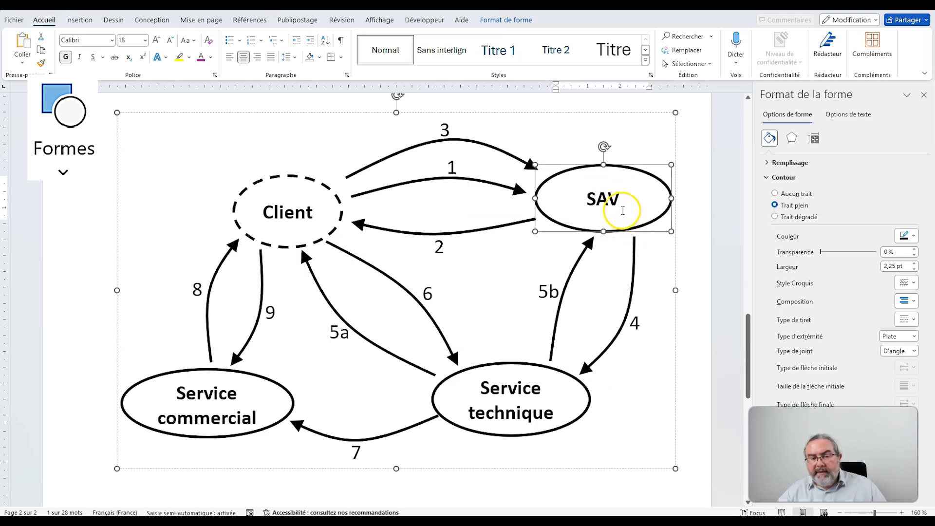
left_click(335, 227)
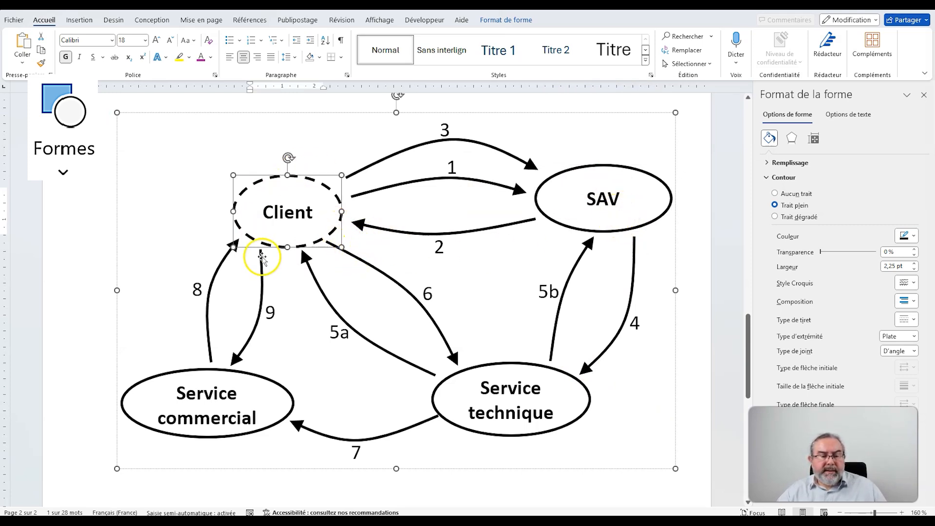
left_click(700, 359)
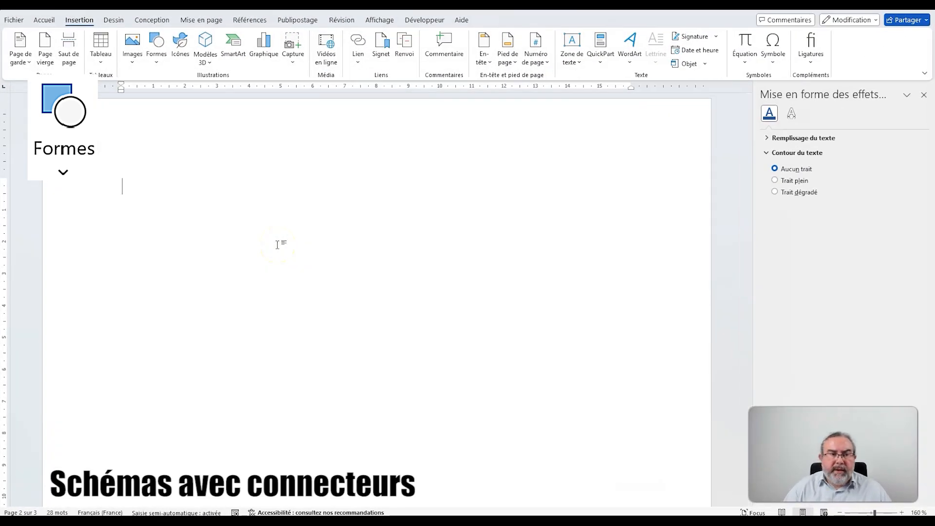
Step: Insert a new drawing canvas (Nouvelle zone de dessin) on the blank page
left_click(165, 59)
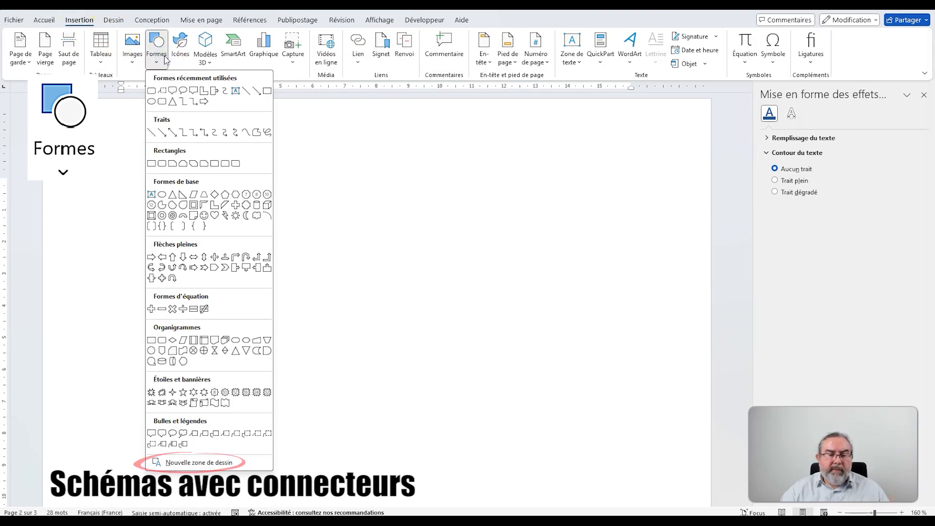
left_click(236, 464)
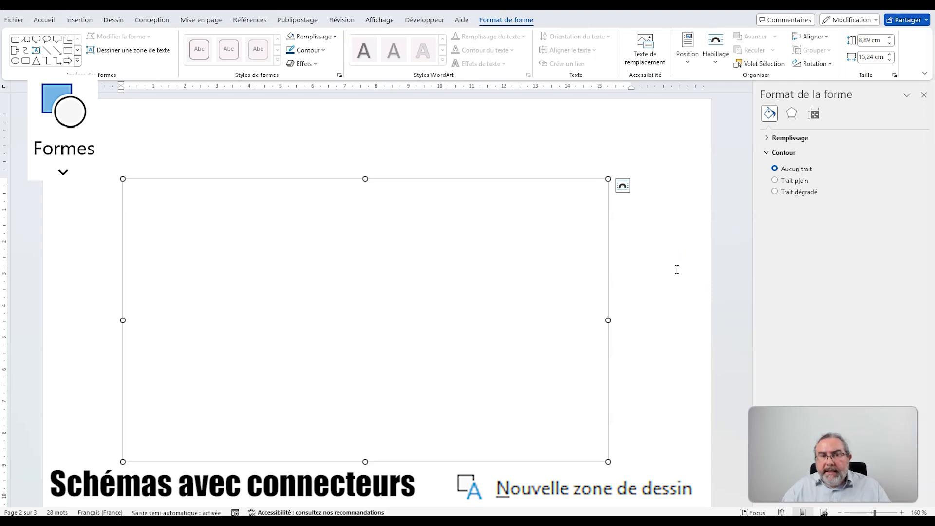
left_click(676, 303)
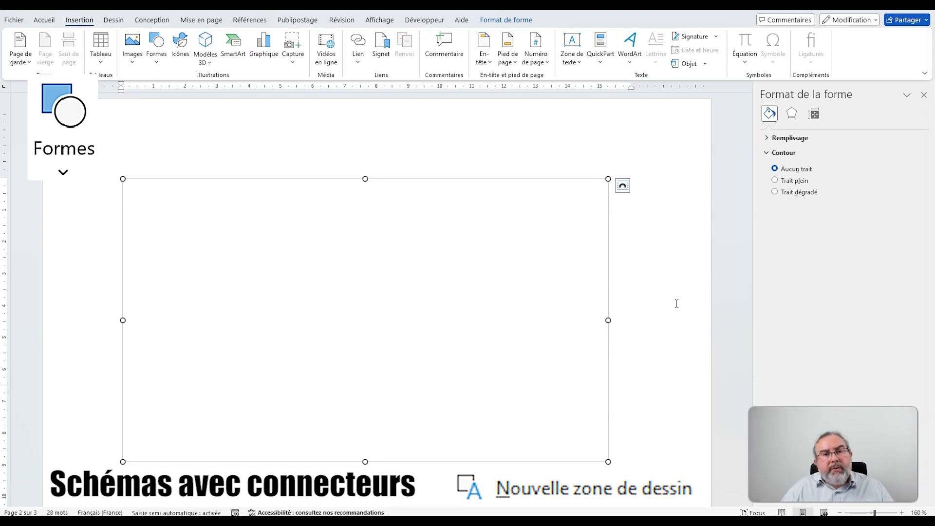
Step: Paste the copied légende ellipse into the drawing canvas and deselect it
left_click(539, 275)
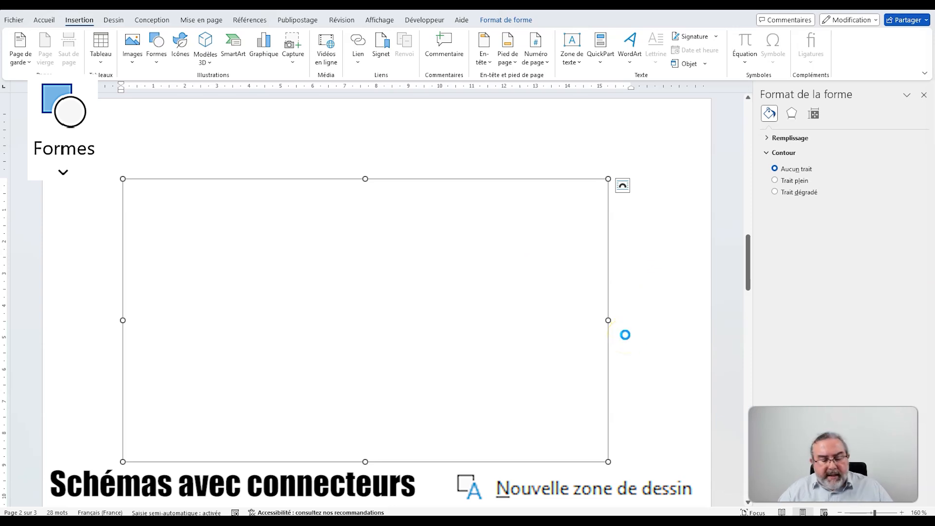
key("ctrl+v")
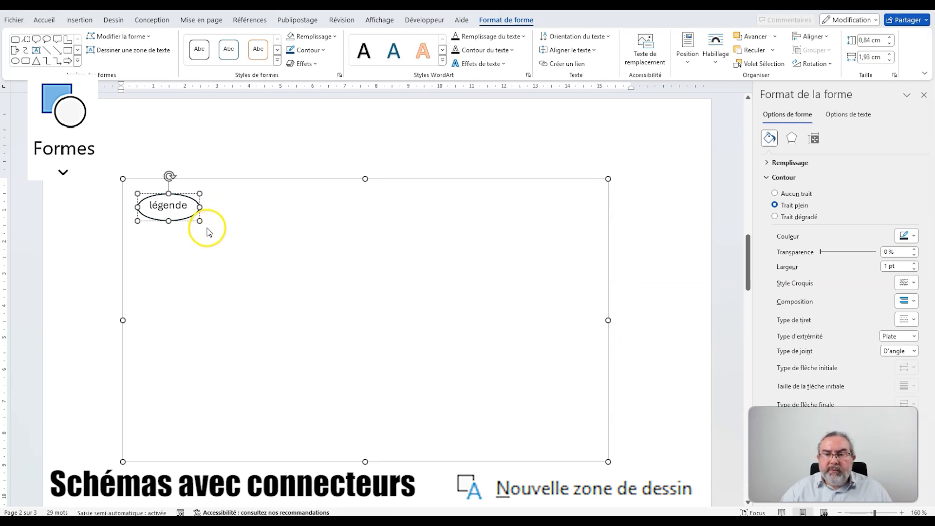
key("Escape")
Step: Display the Volet Sélection to check which objects the drawing canvas contains
left_click(690, 63)
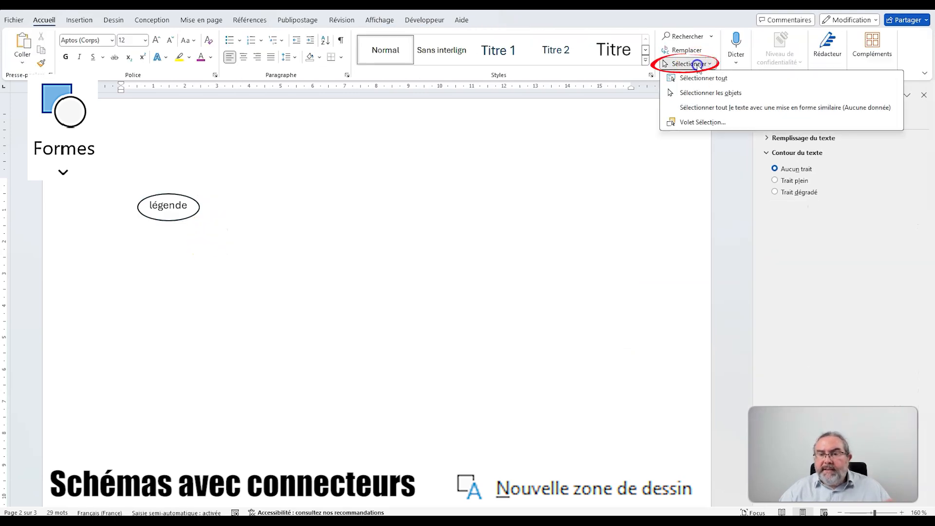
left_click(704, 122)
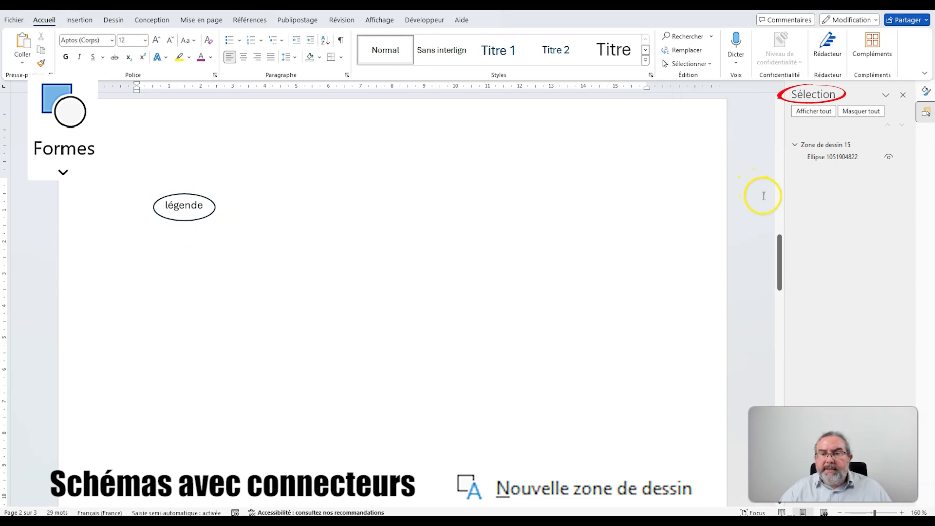